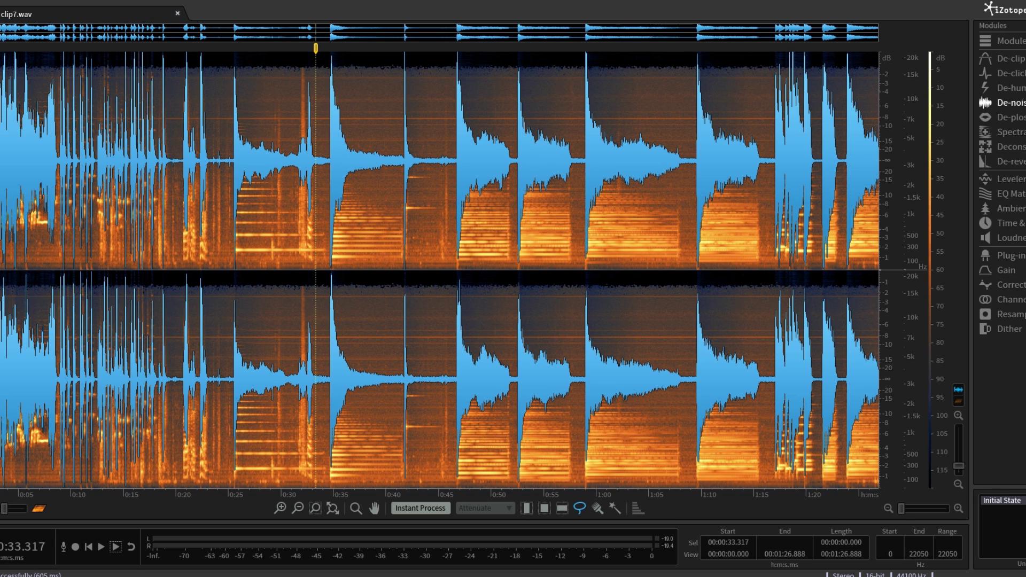
- Process the whole clip7.wav recording with the spectral De-noise module and close the module window
click(928, 349)
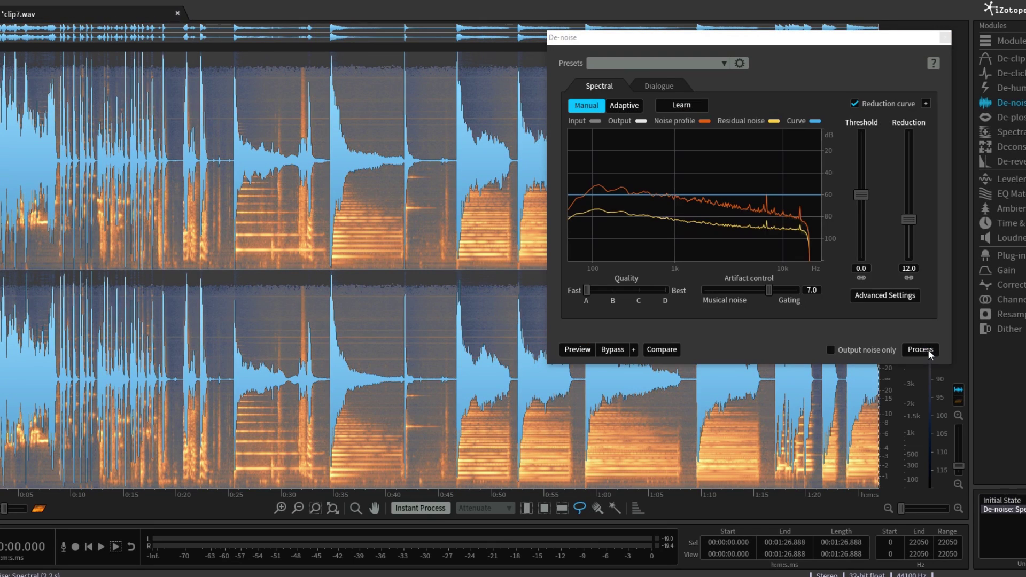
click(945, 37)
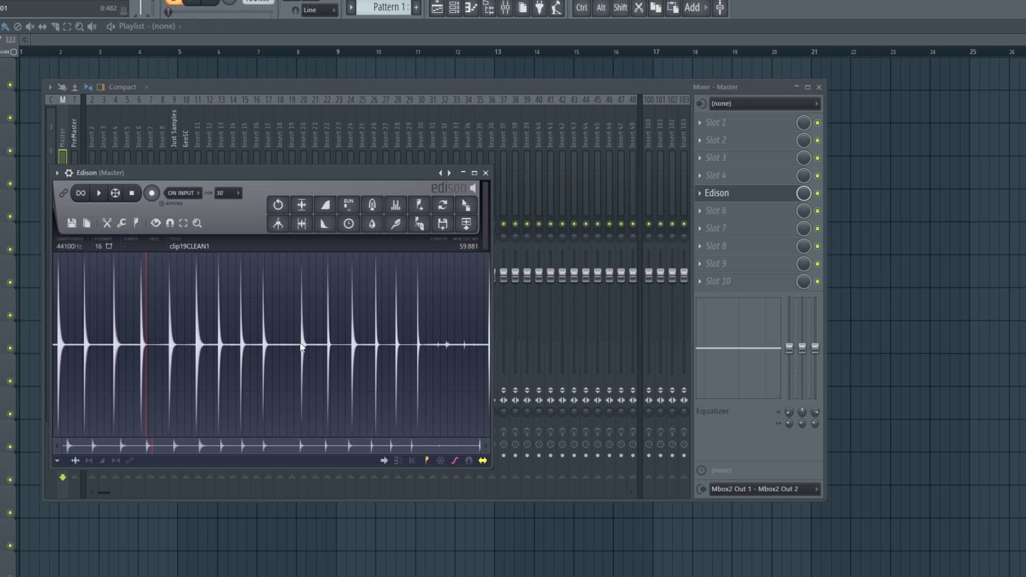
- In FL Studio's Edison, remove everything after the eighth hit of clip19CLEAN1 and detect its pitch regions
drag(244, 347, 485, 352)
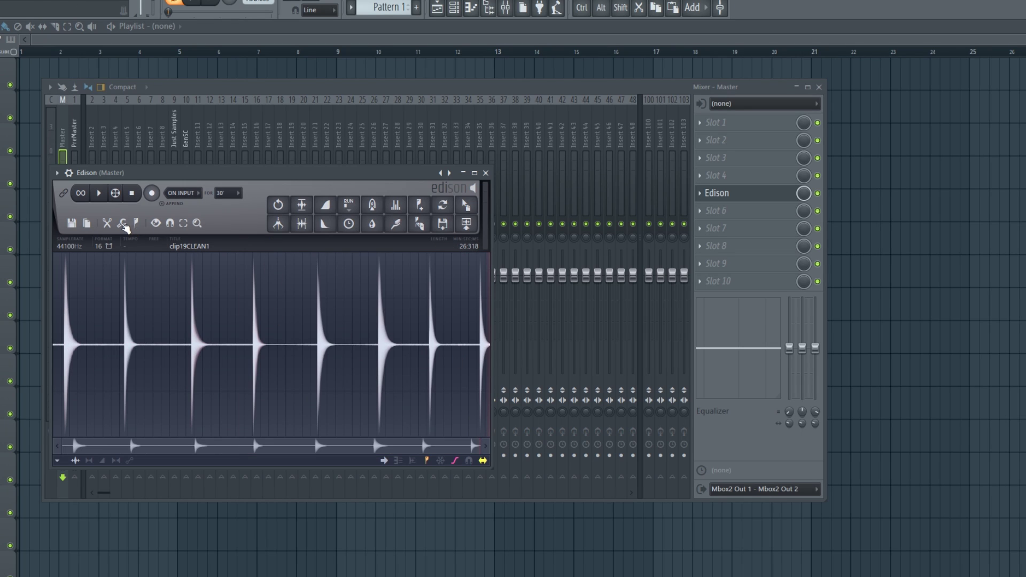
click(122, 223)
click(107, 223)
click(137, 222)
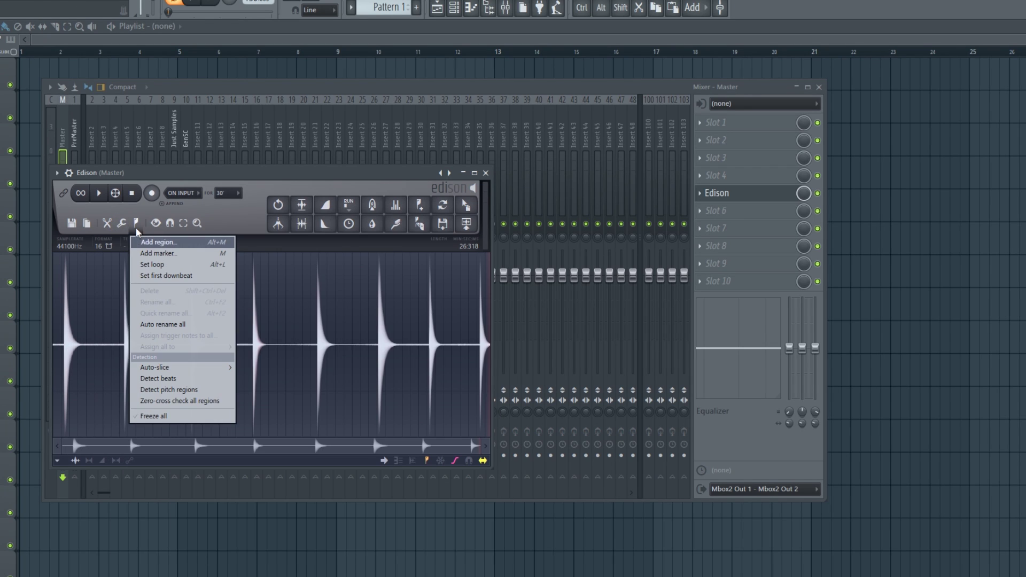
click(183, 390)
- Export the detected pitch regions of clip19CLEAN1 as separate samples into the Beater1 folder
right_click(76, 292)
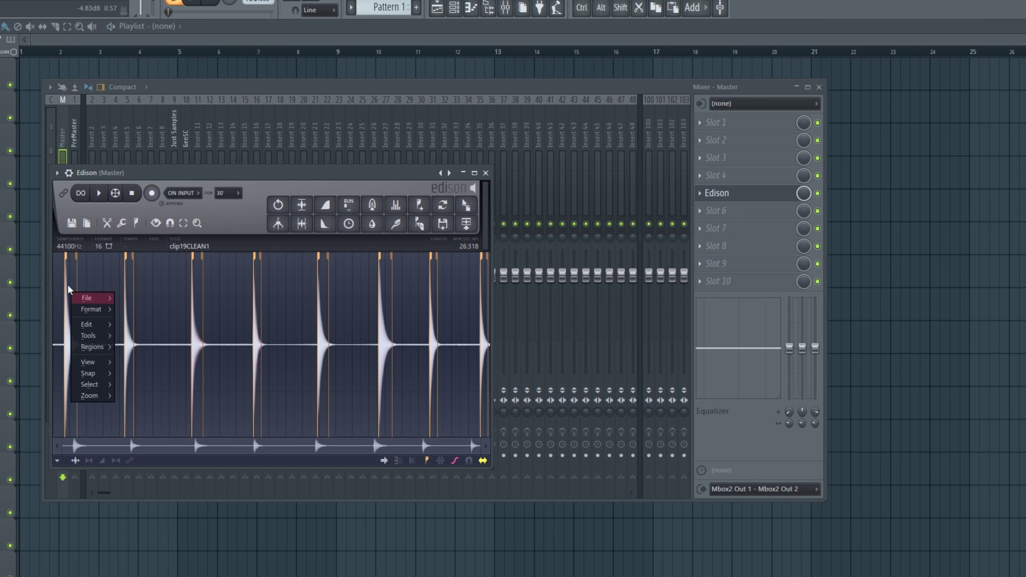
click(86, 295)
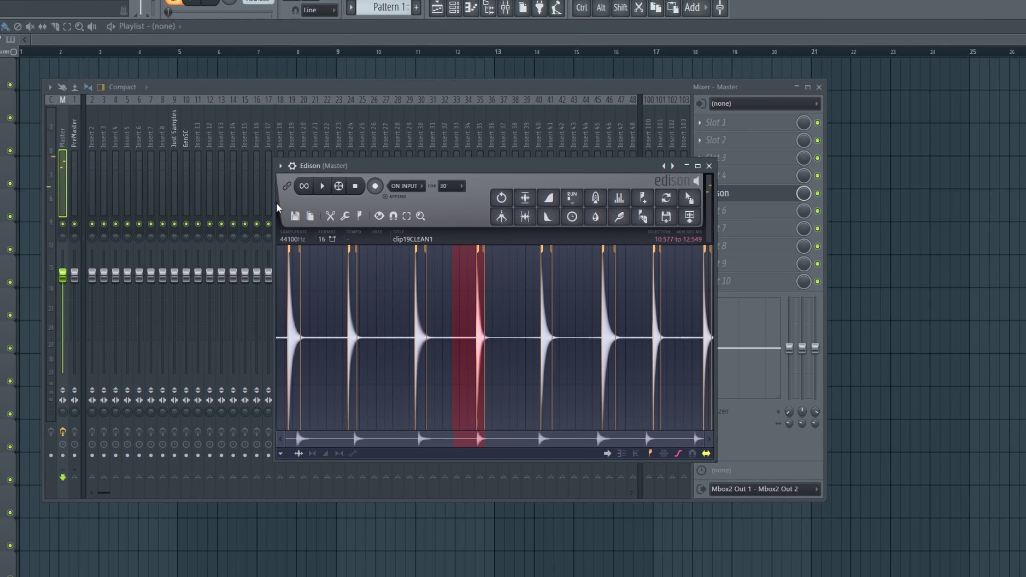
click(294, 216)
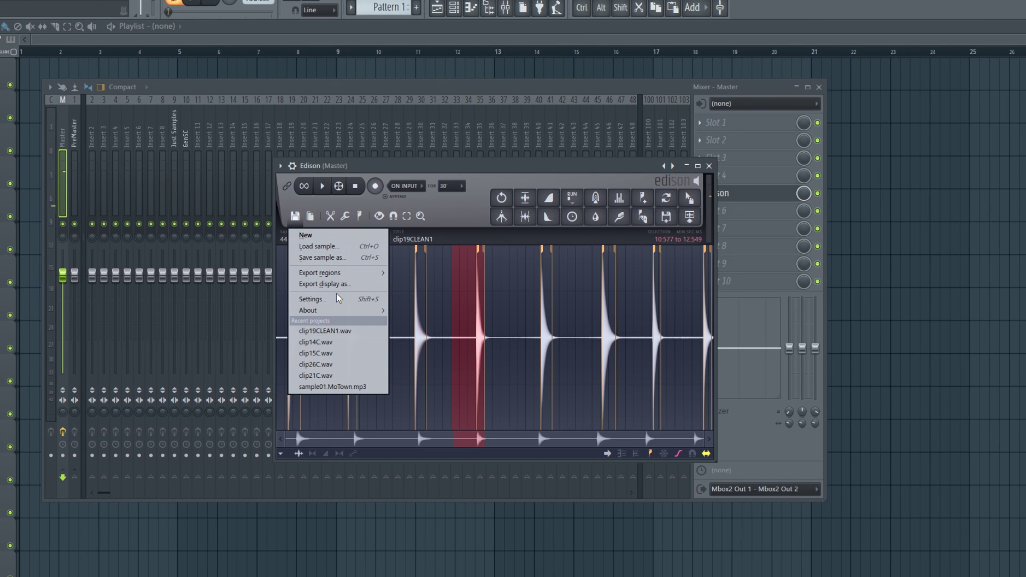
mouse_move(338, 273)
click(403, 278)
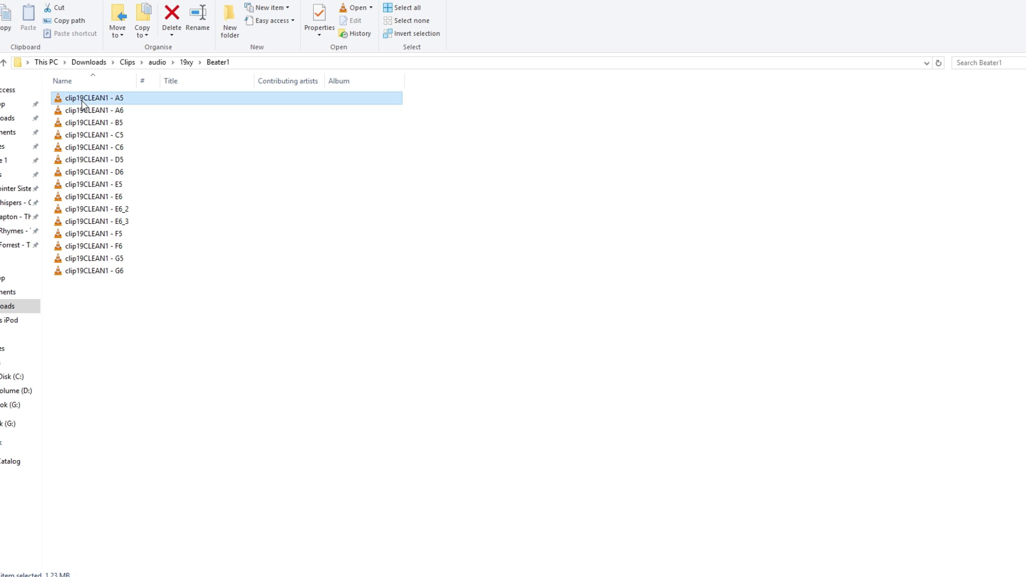
- Load all clip19CLEAN1 samples from the Beater1 folder into DirectWave and test a note on its keyboard
key(ctrl+a)
drag(63, 101, 438, 276)
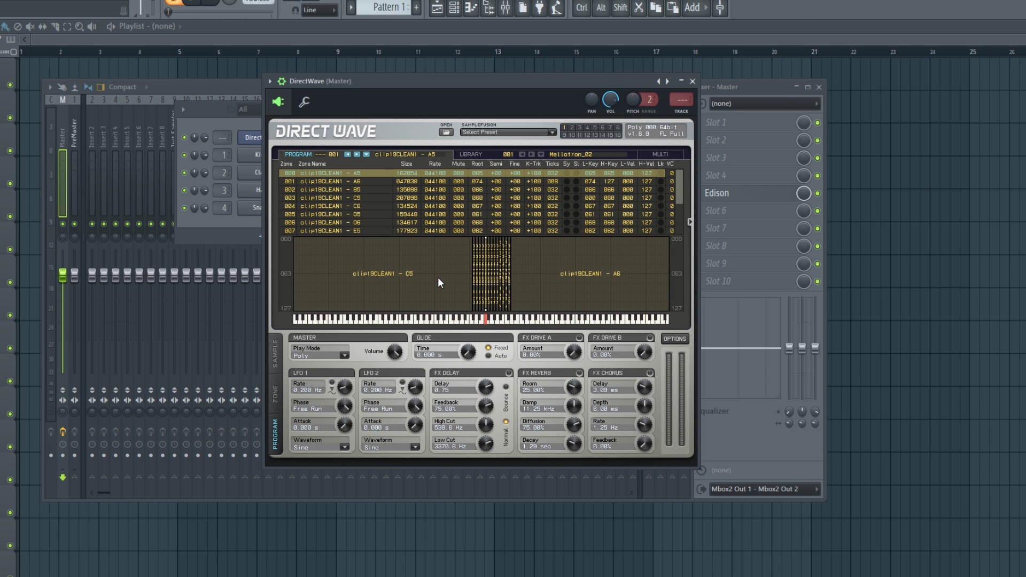
click(434, 321)
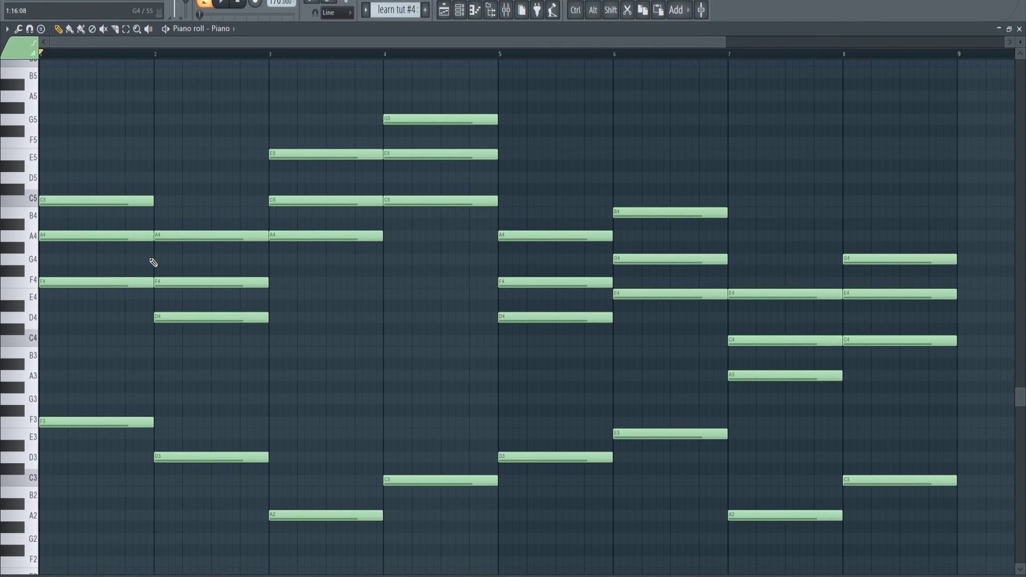
- Audition the opening chords of the progression in the Piano roll one bar at a time
alt+right_click(124, 235)
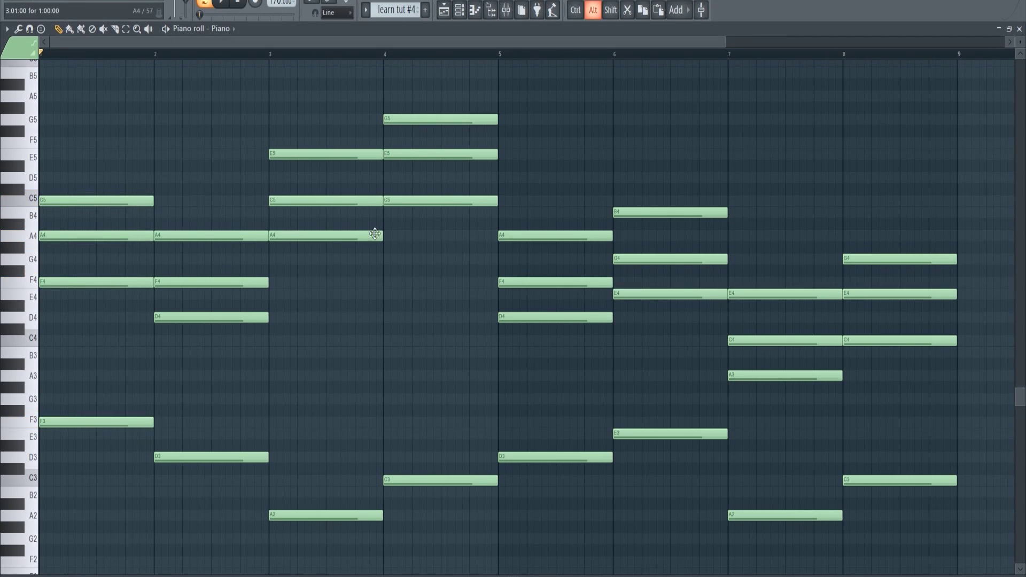
alt+right_click(428, 225)
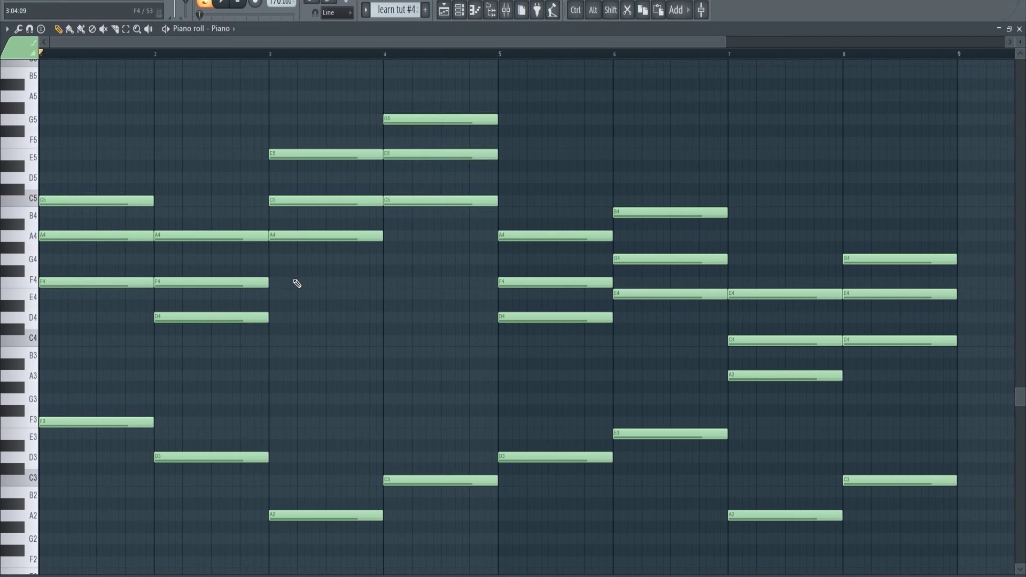
alt+right_click(223, 289)
alt+right_click(313, 221)
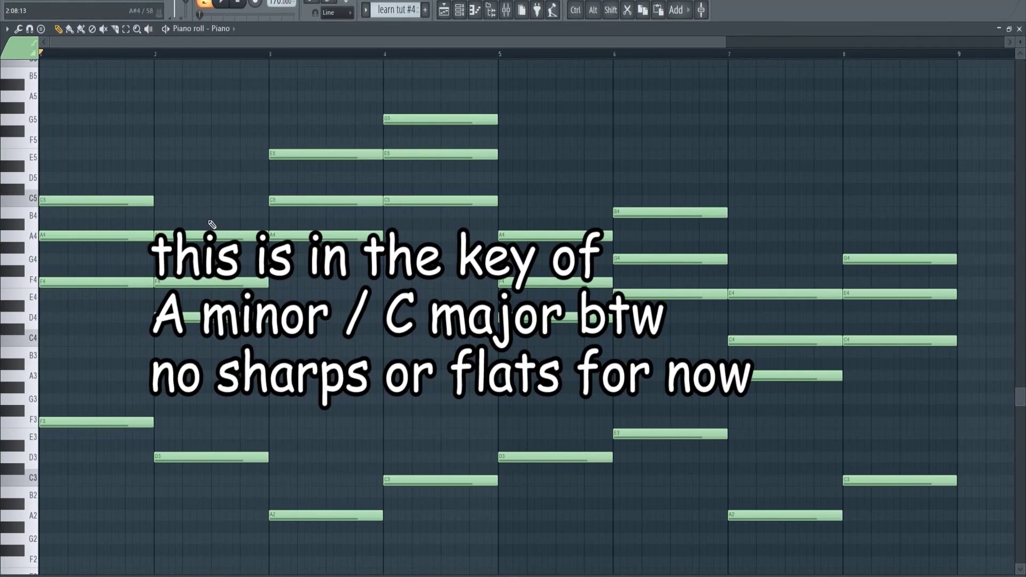
- Try transposing the bar 1 chord down three semitones to D major and compare its sound with the D minor chord in bar 2
drag(126, 179, 113, 455)
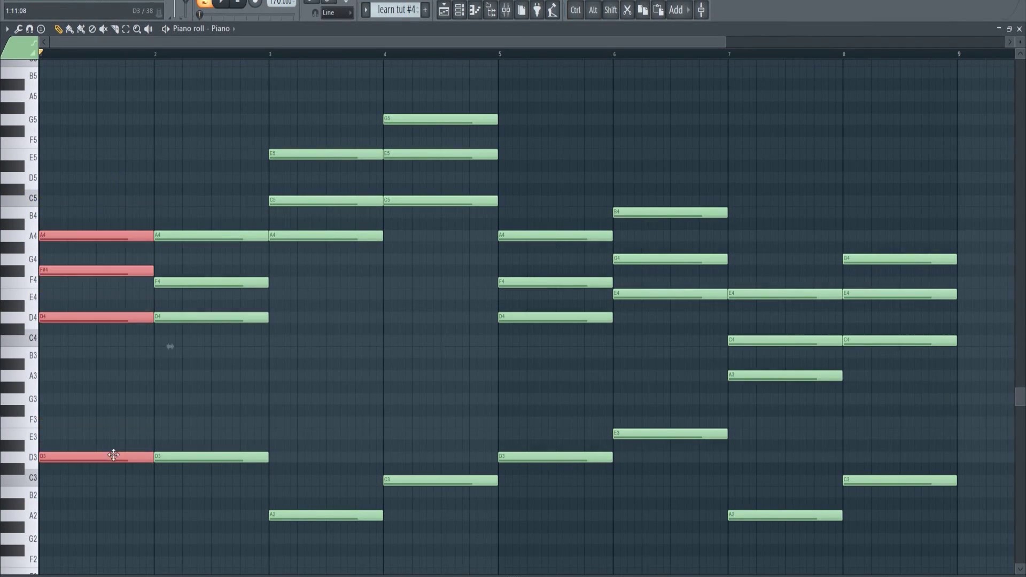
click(115, 387)
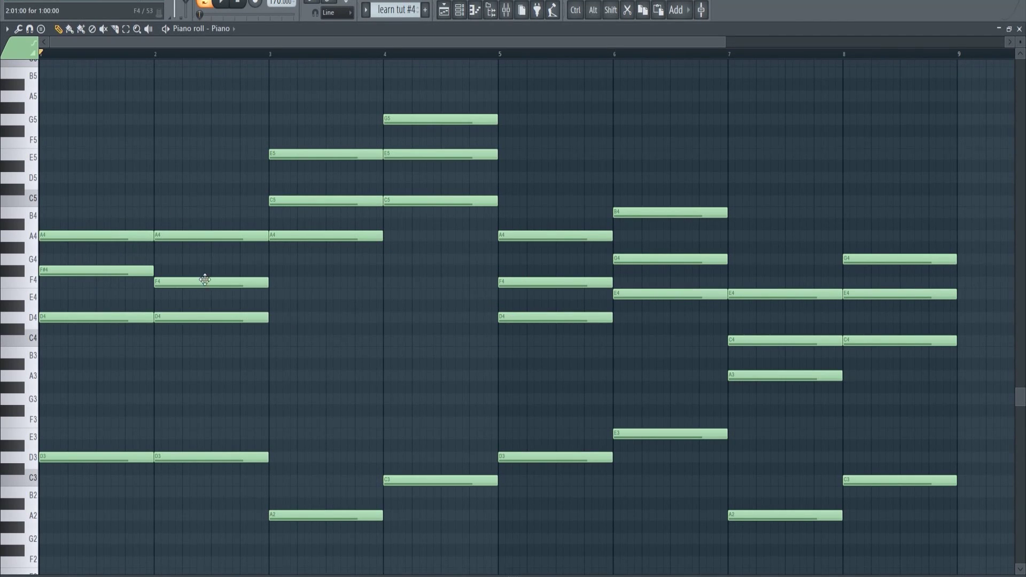
alt+right_click(96, 270)
alt+right_click(179, 265)
alt+right_click(114, 250)
alt+right_click(218, 228)
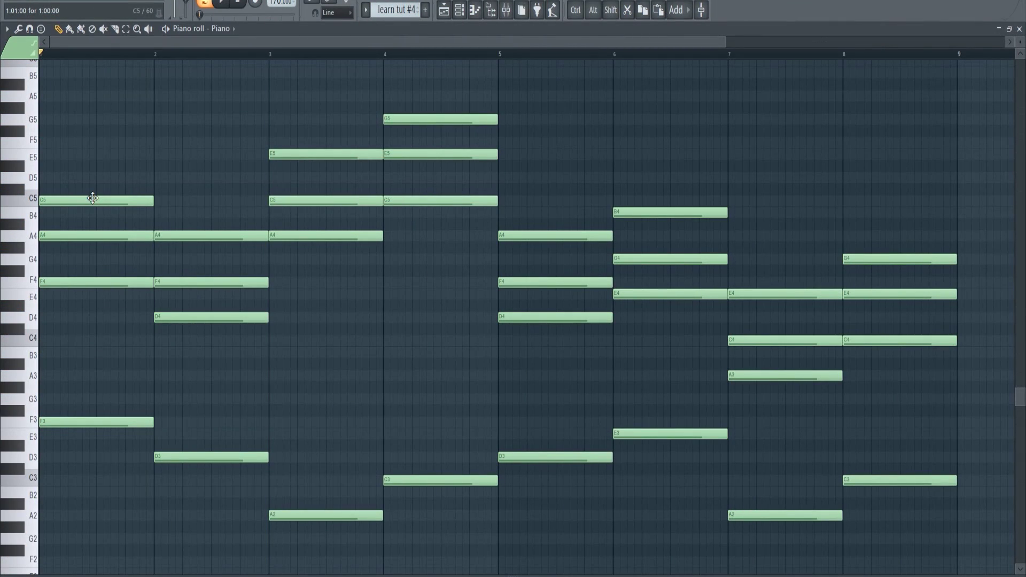
- Add an E5 to the bar 1 chord and a C5 to the bar 2 chord, and audition both seventh chords
drag(87, 201, 81, 157)
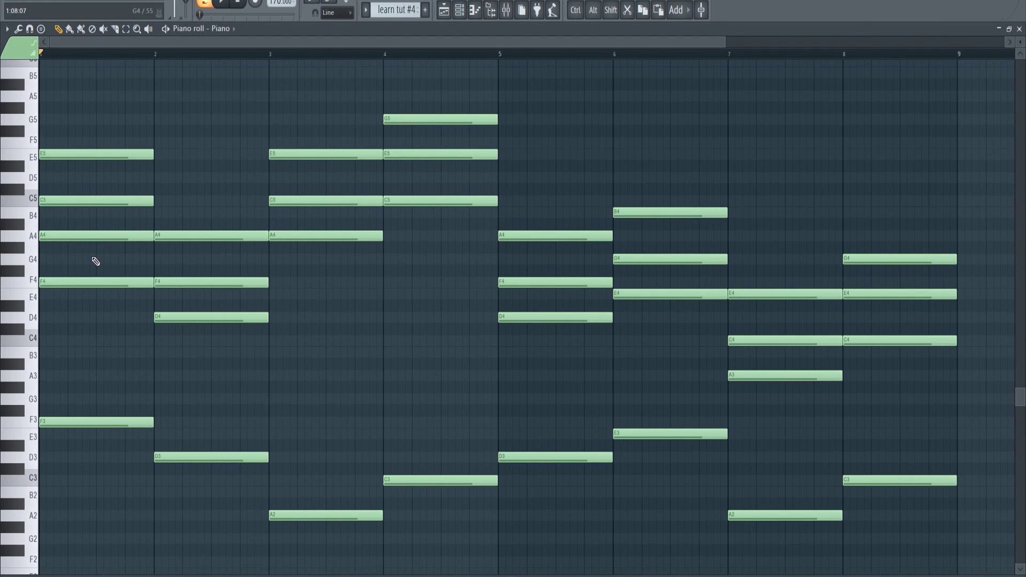
alt+right_click(91, 189)
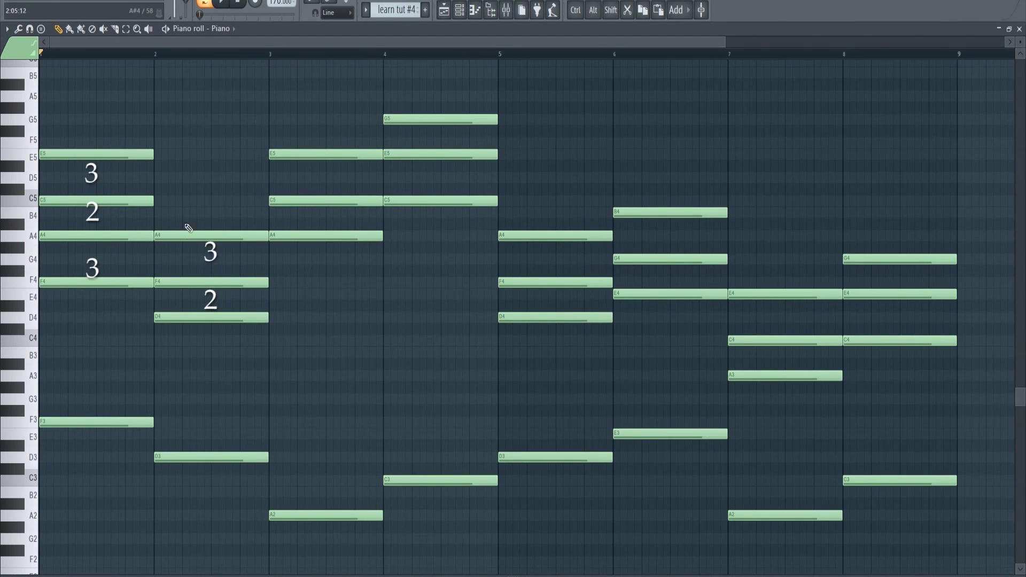
click(162, 202)
drag(186, 202, 179, 201)
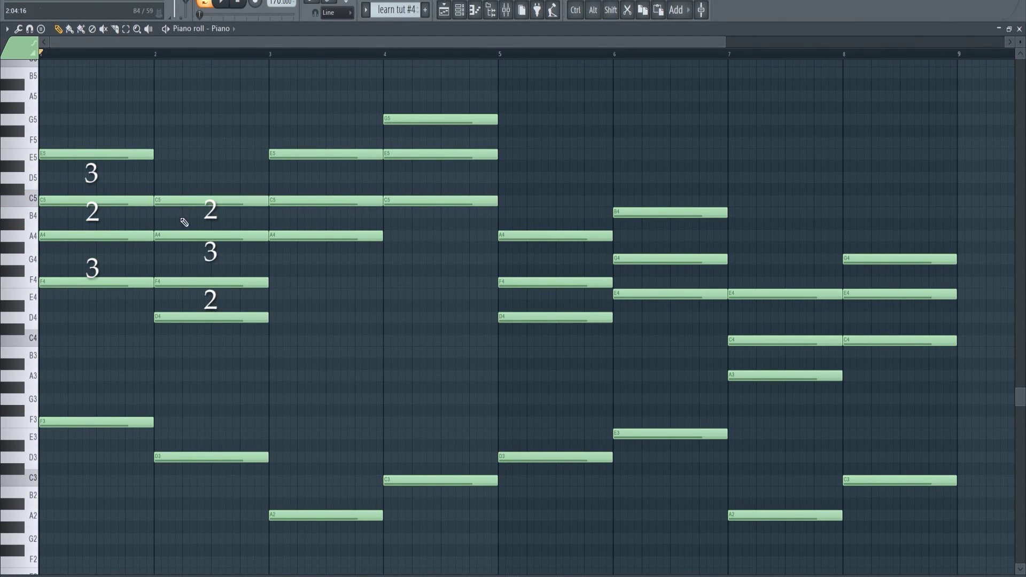
alt+right_click(188, 238)
alt+right_click(100, 200)
alt+right_click(188, 198)
- Extend the chords in bars 1 to 6 with stacked thirds, topping them with G5, E5, B5, D6, E5 and D5
scroll(353, 226, up, 1)
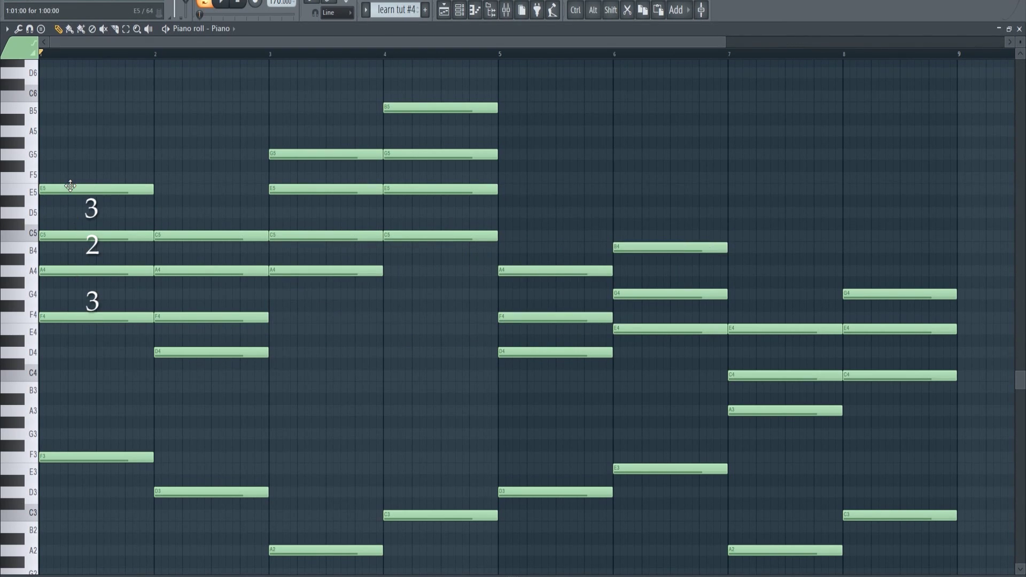
click(72, 154)
key(space)
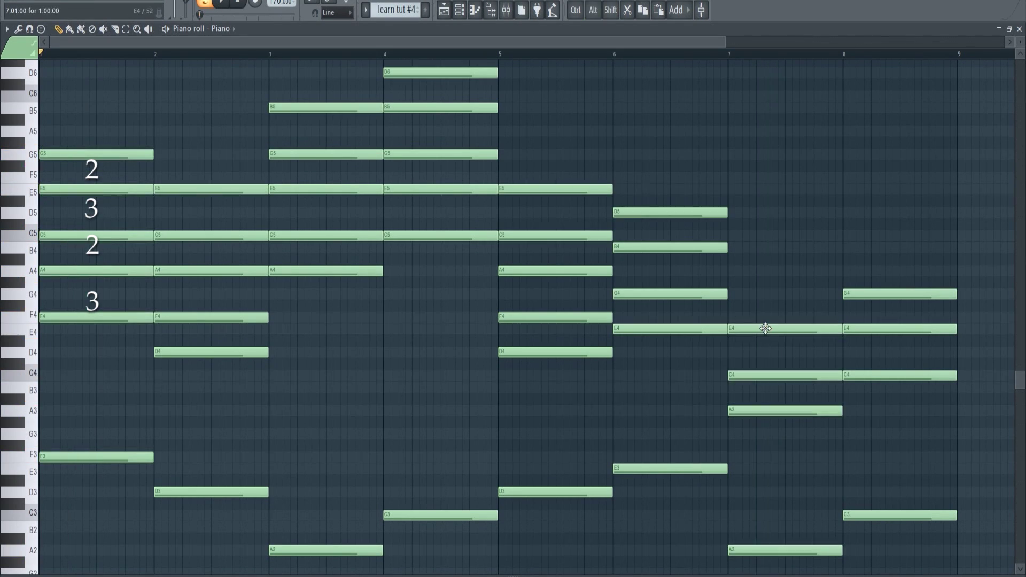
- Add G4 and B4 to the bar 7 chord, and B4 and D5 to the bar 8 chord
click(767, 292)
click(767, 246)
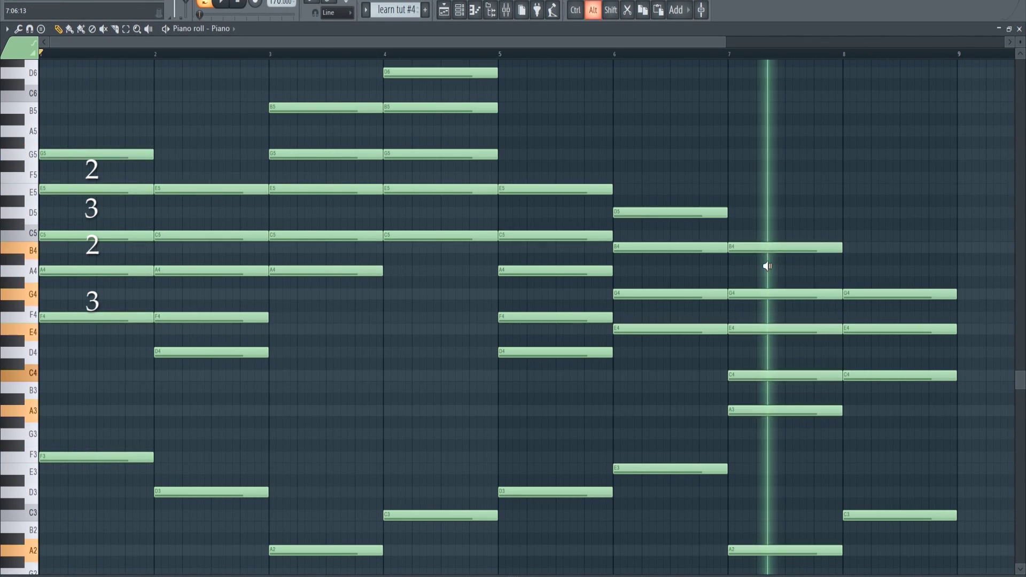
click(872, 246)
click(871, 212)
- Audition the extended chords in bar 8 and bars 1 to 4
alt+right_click(868, 245)
alt+right_click(100, 209)
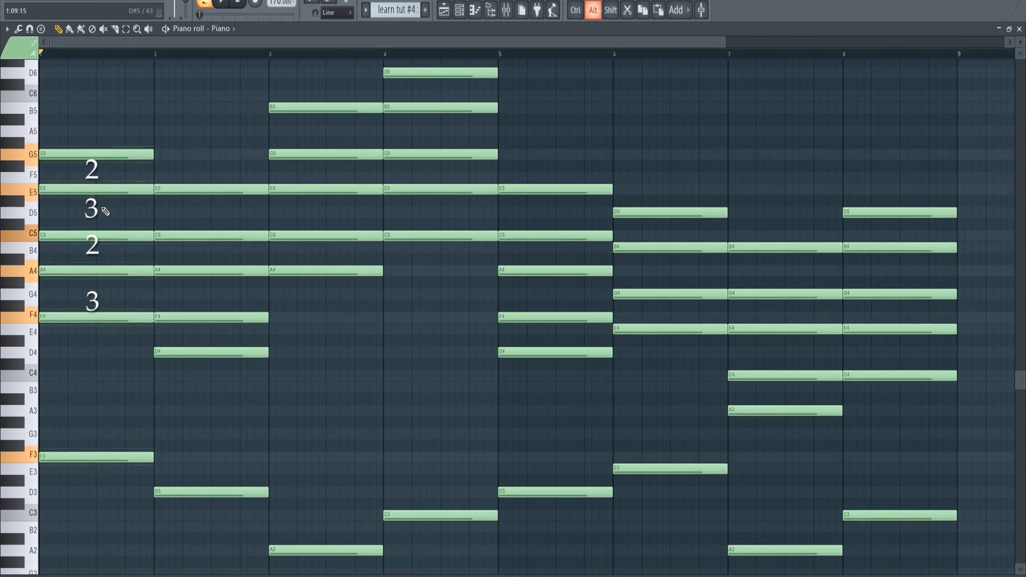
alt+right_click(201, 194)
alt+right_click(305, 167)
alt+right_click(399, 140)
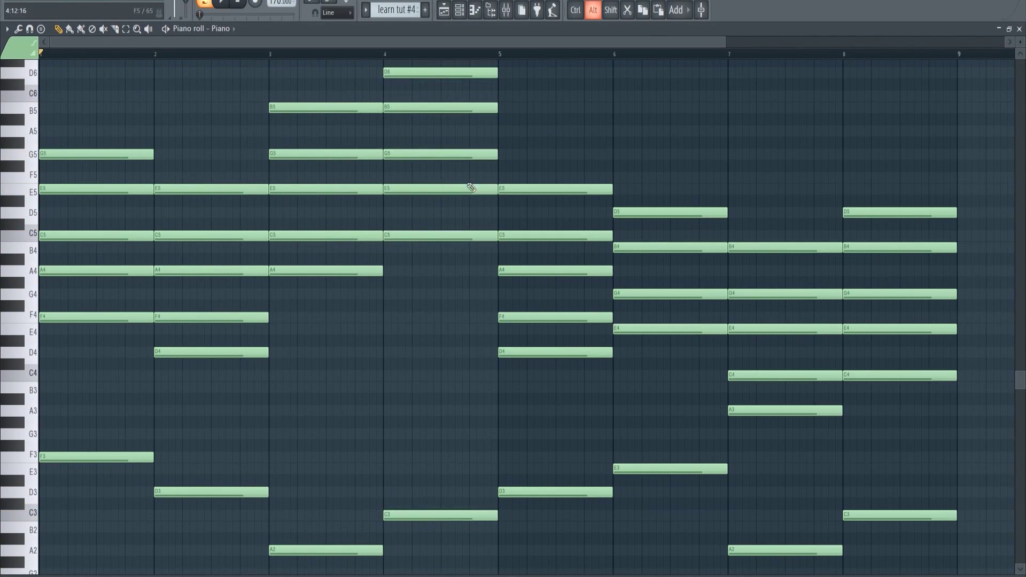
- Move the D6 note in bar 4 down one octave to D5 and audition the revoiced chord
scroll(469, 299, up, 2)
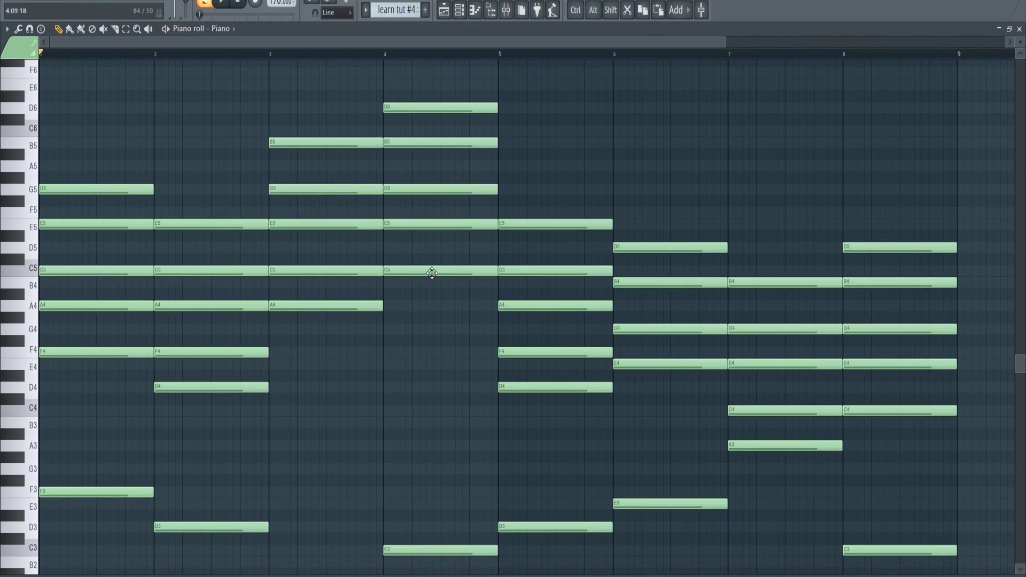
drag(423, 79, 429, 133)
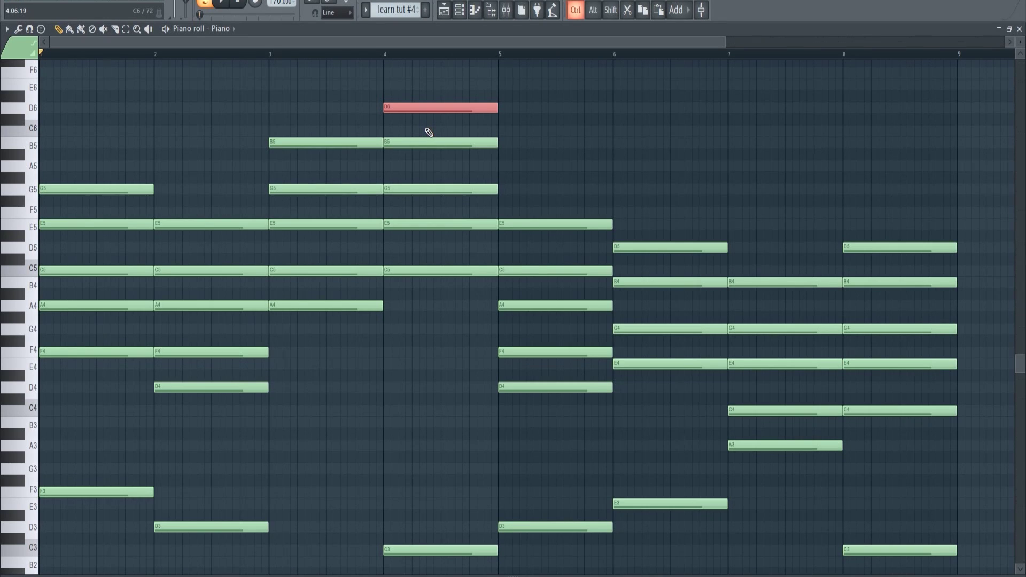
key(ctrl+Down)
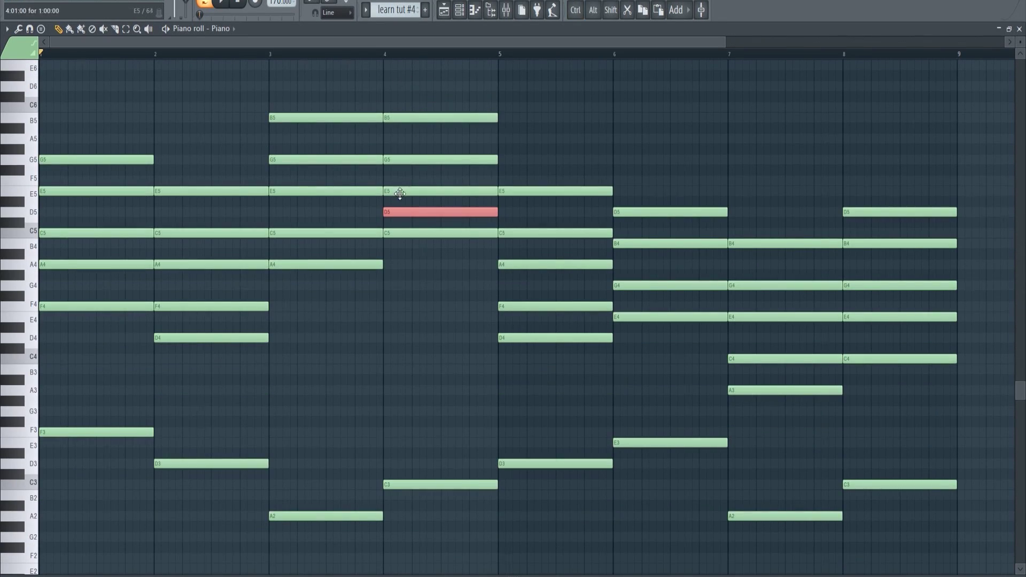
alt+right_click(409, 161)
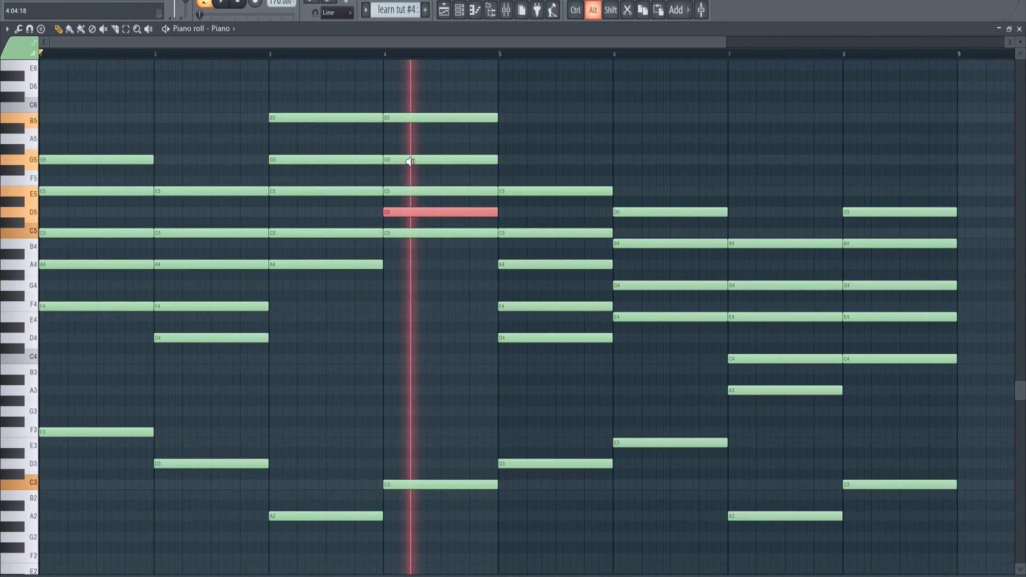
click(447, 259)
- Raise chord notes one octave: D4 to D5 in bars 2 and 5, A3 to A4 in bar 7, and C4 to C5 in bar 8
scroll(440, 236, up, 1)
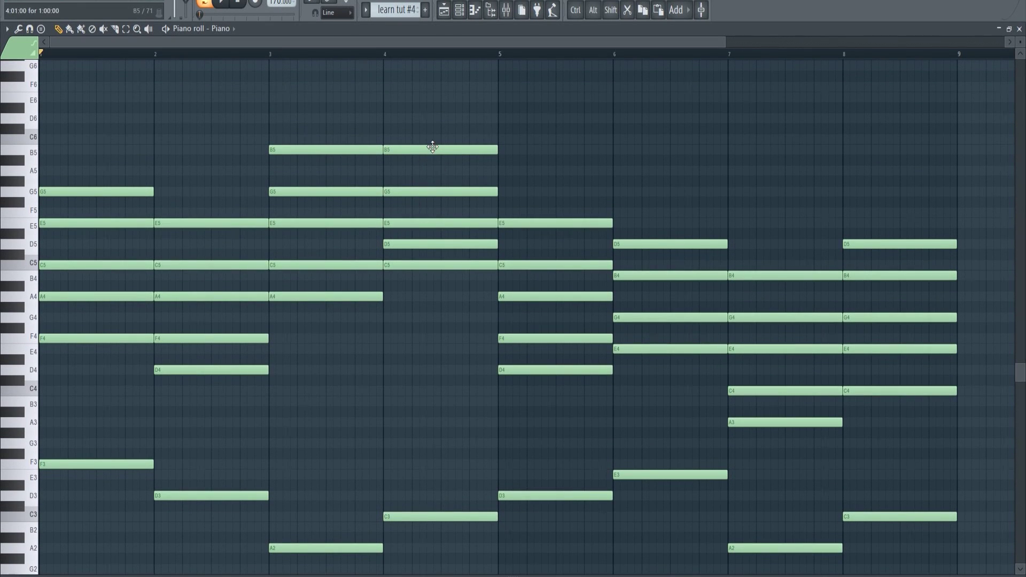
scroll(436, 151, up, 1)
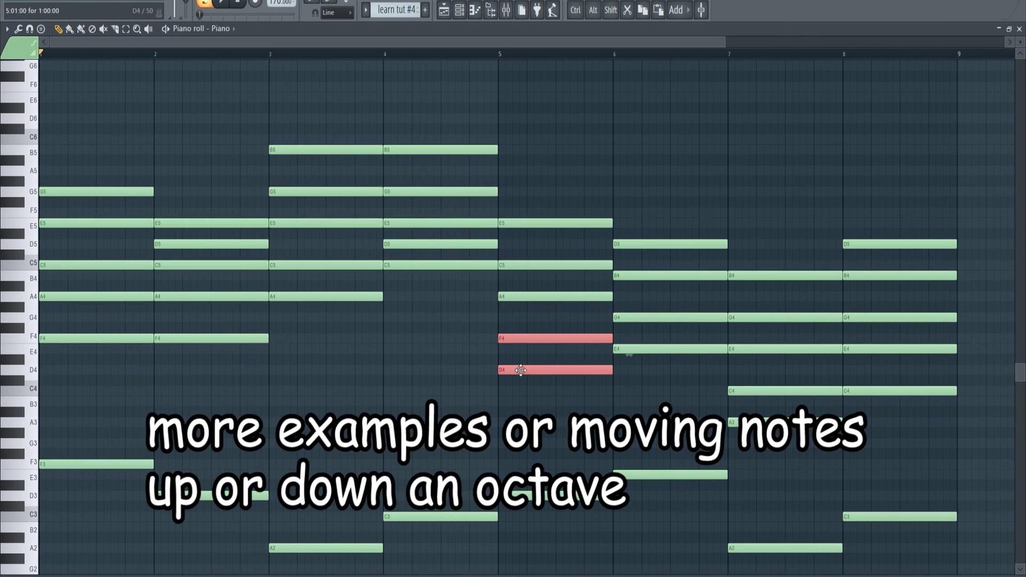
drag(518, 367, 520, 247)
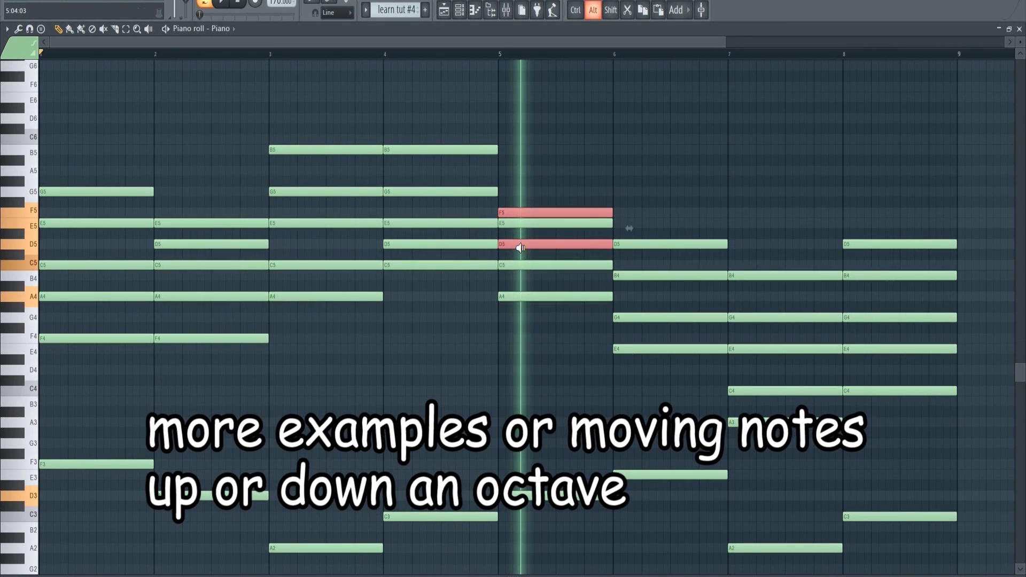
ctrl+click(515, 230)
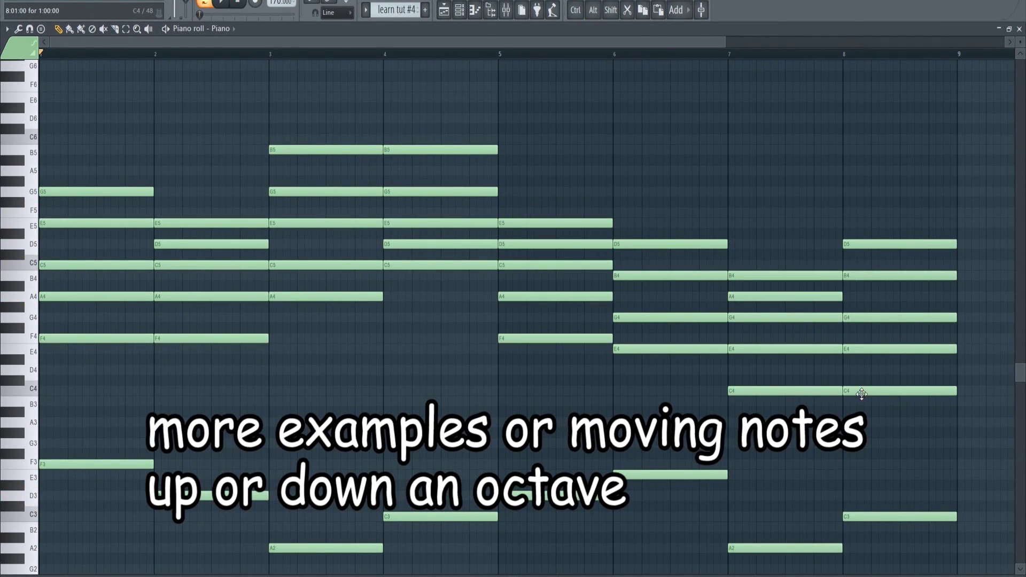
drag(863, 393, 859, 270)
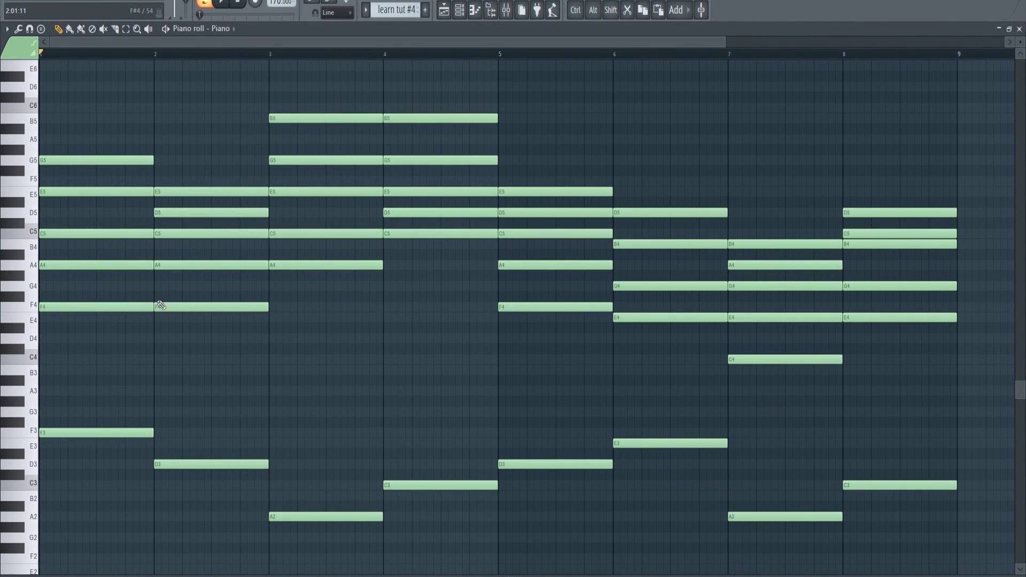
- Select the low bass notes across all eight bars to examine them, and clear the selection
key(ctrl)
drag(116, 391, 969, 519)
ctrl+click(310, 442)
scroll(305, 332, down, 2)
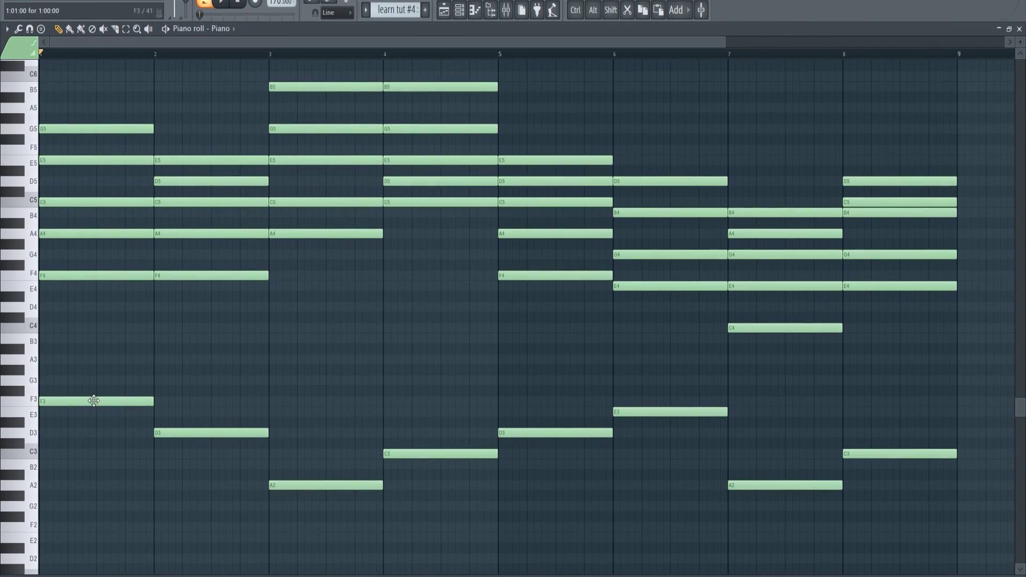
scroll(89, 405, up, 2)
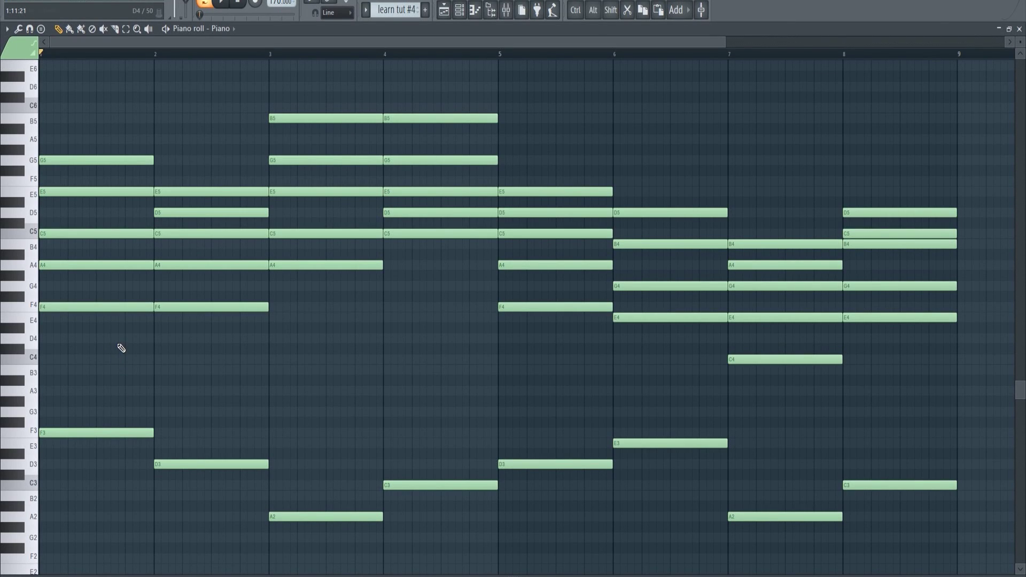
- Try G3 as the bass note of the bar 1 chord and audition the result
drag(48, 227, 65, 312)
ctrl+click(56, 301)
click(32, 249)
click(37, 287)
mouse_move(57, 432)
mouse_down()
mouse_move(58, 406)
mouse_move(55, 417)
mouse_up()
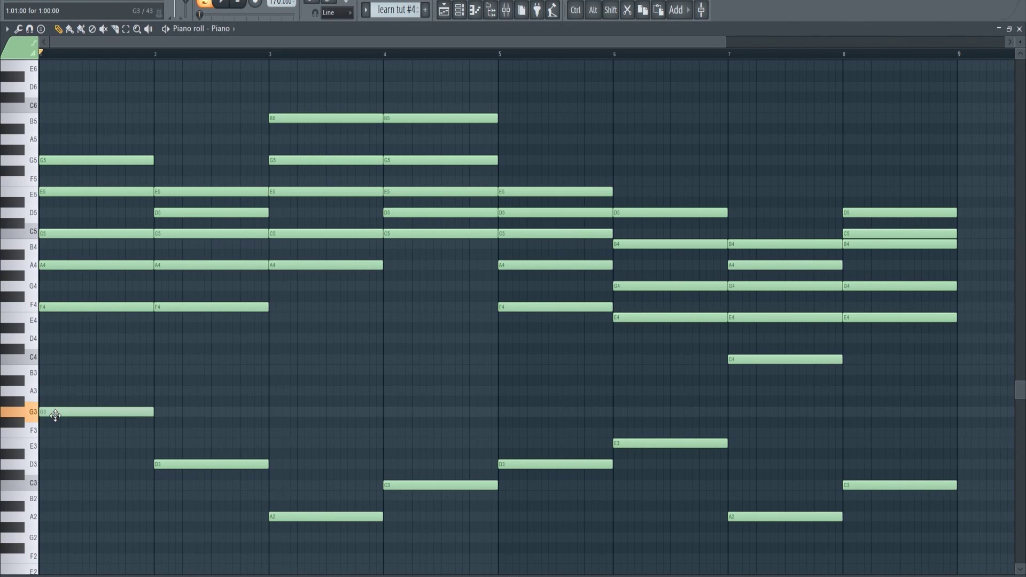
alt+right_click(66, 339)
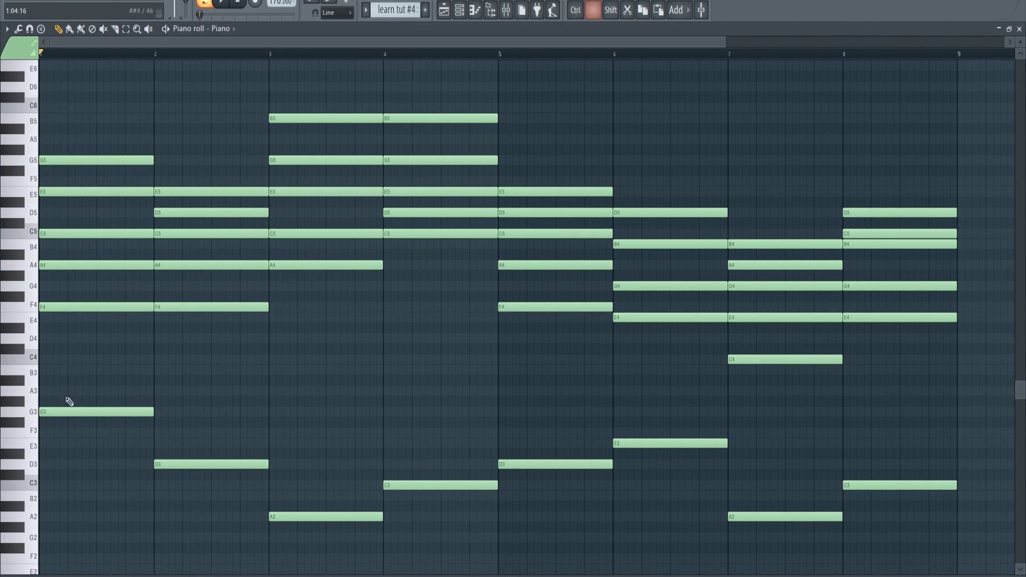
- Raise the bass note in bar 2 to G3 and audition the chords in bars 1 to 3
drag(187, 463, 187, 410)
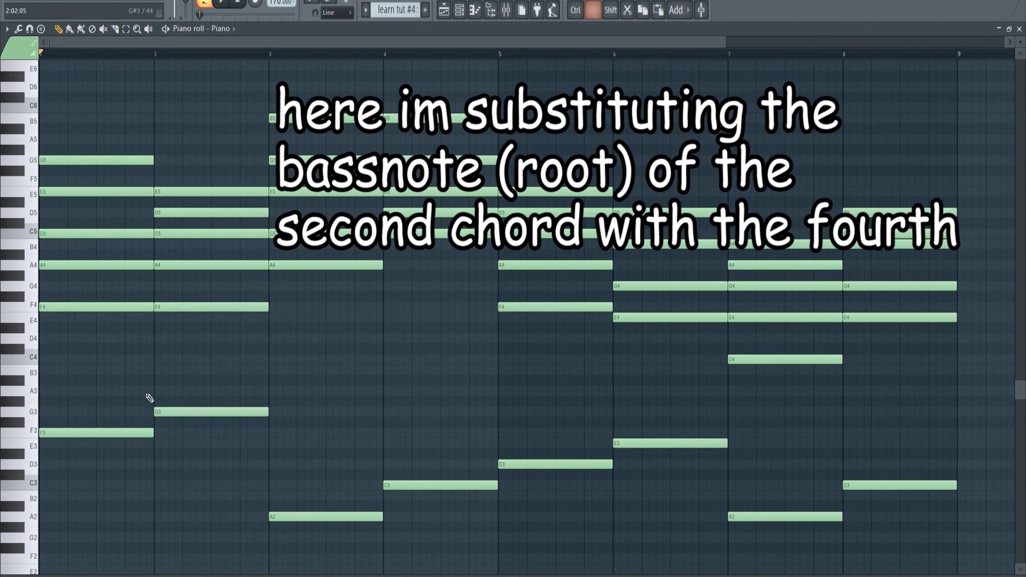
alt+right_click(138, 392)
alt+right_click(240, 335)
alt+right_click(312, 328)
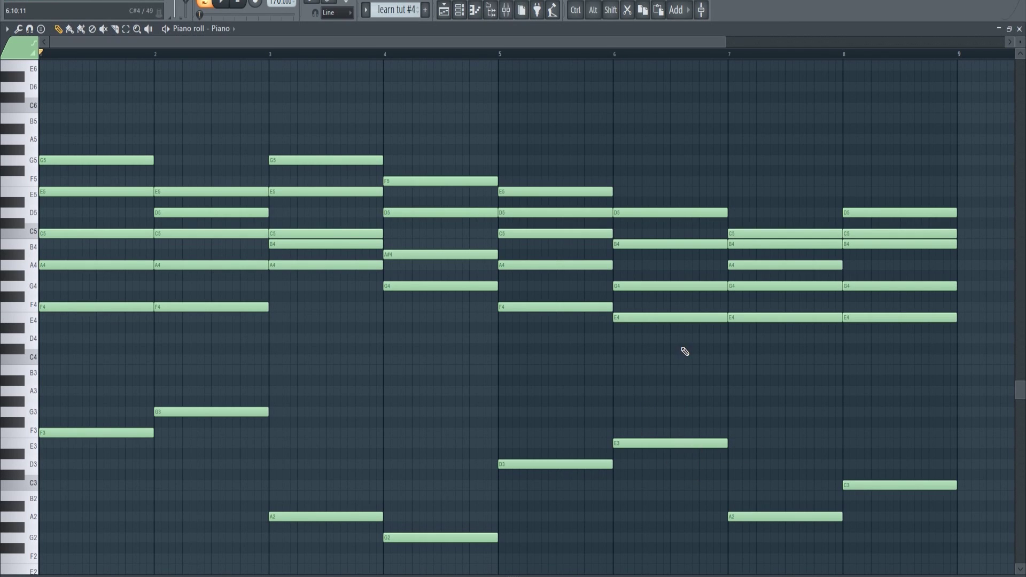
- Place a short A3–C4–E4 example chord in bar 9 and an A3–C#4–E4 copy beside it in bar 10
drag(568, 131, 220, 99)
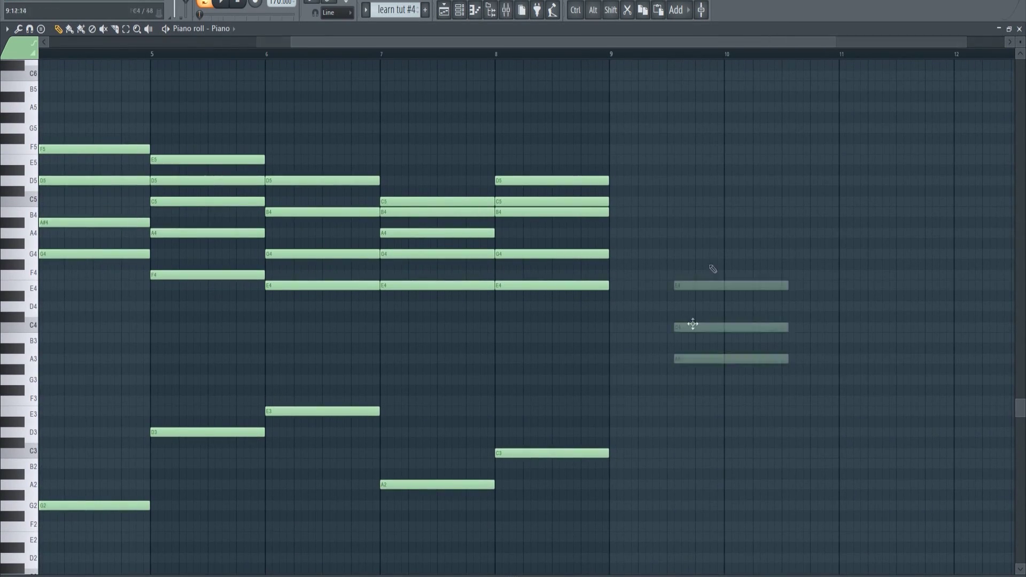
drag(790, 323, 740, 321)
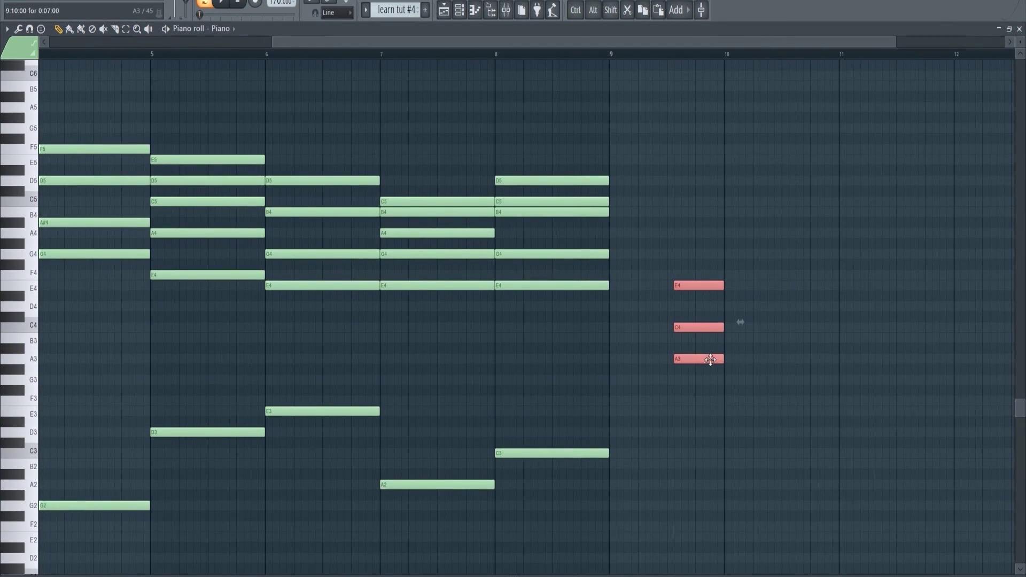
drag(710, 359, 689, 316)
click(733, 373)
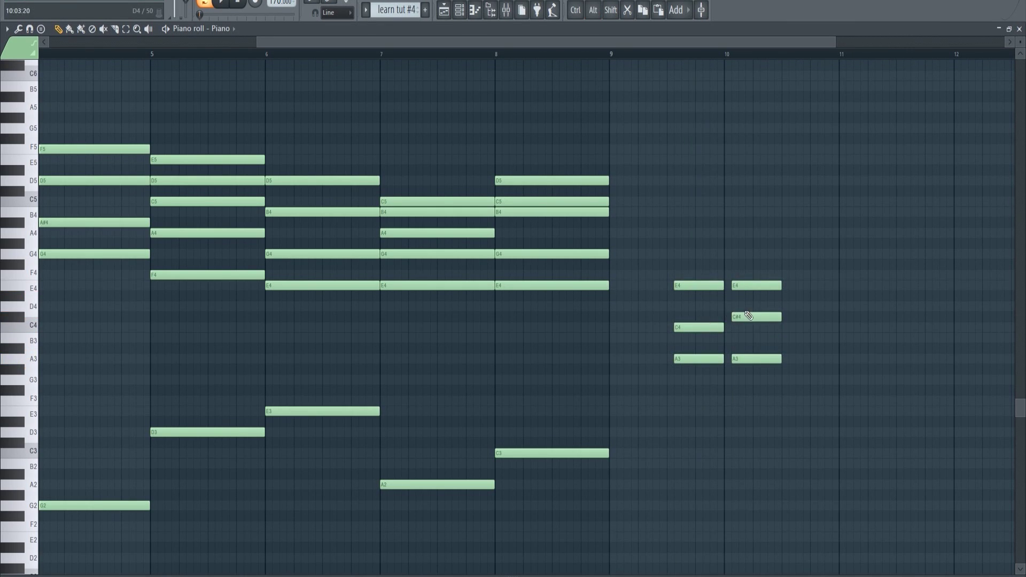
- Remove the C4 and C#4 thirds from the two example chords and audition the remaining fifths
drag(676, 259, 735, 288)
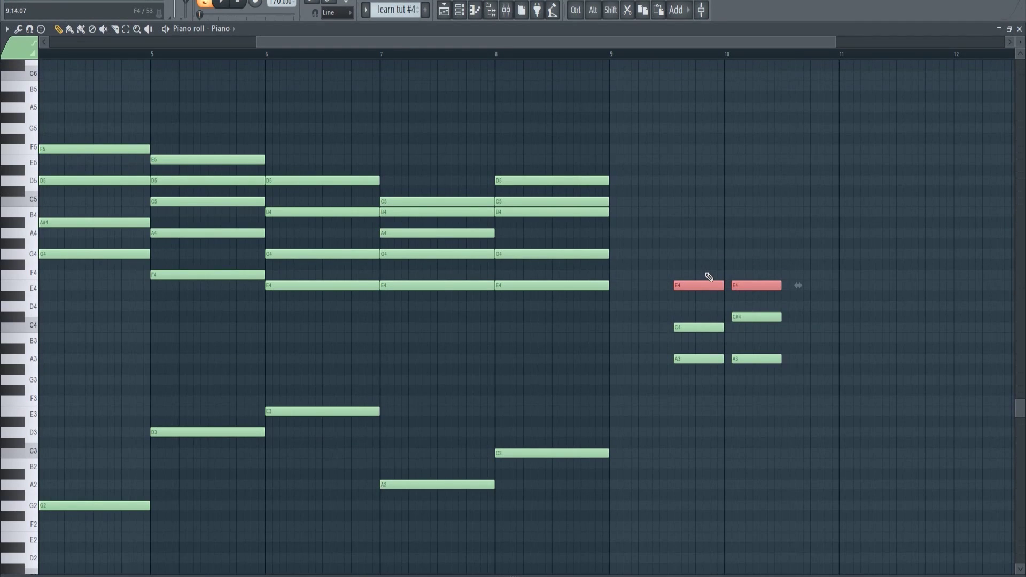
right_click(706, 327)
right_click(740, 318)
alt+right_click(689, 308)
ctrl+click(815, 330)
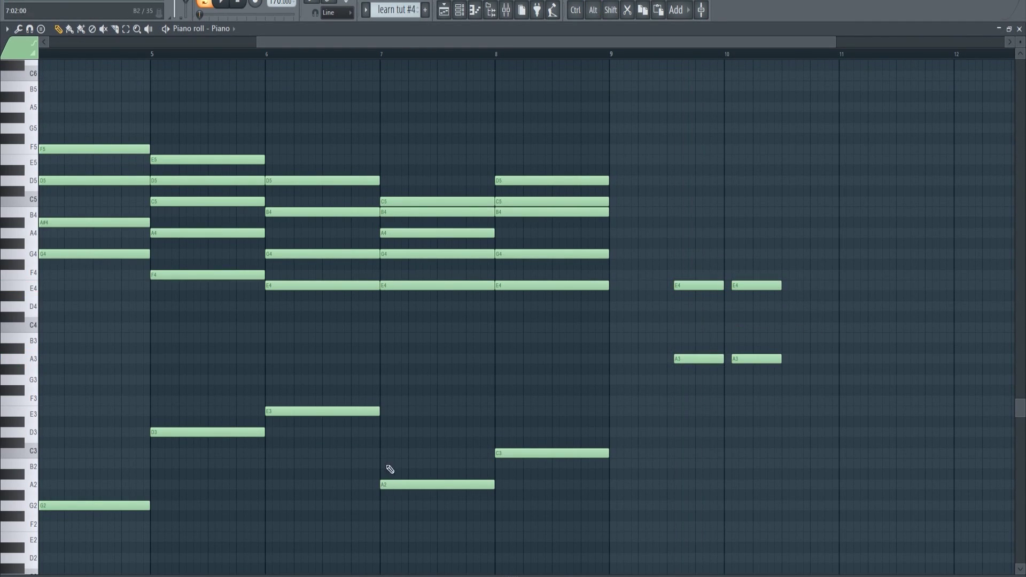
- Delete the remaining A3 and E4 example notes after the progression
drag(700, 249, 758, 374)
drag(694, 360, 342, 486)
key(Delete)
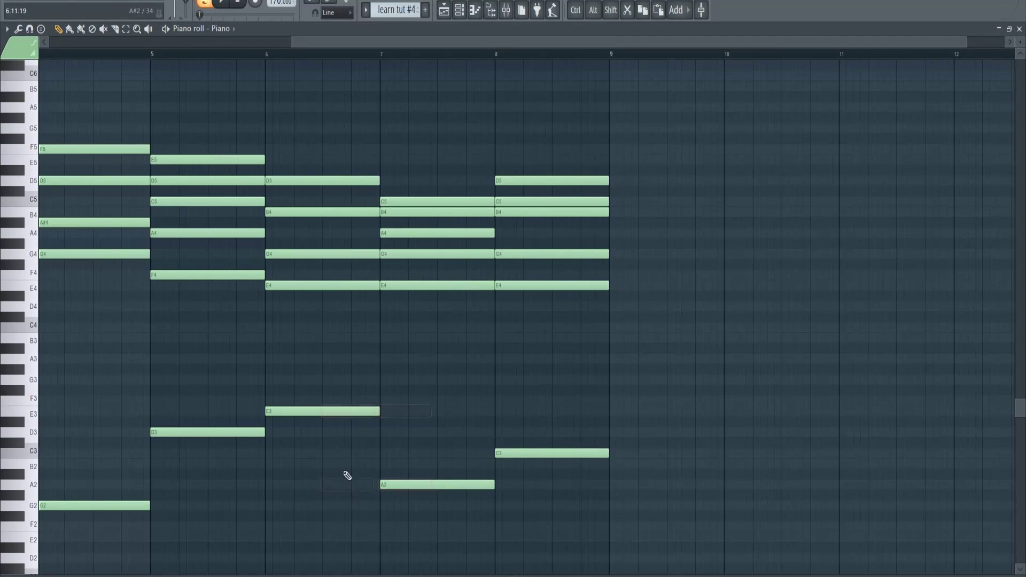
- Audition the chords in bars 6 and 7 and select the bar 6 chord to examine it
alt+right_click(348, 328)
alt+right_click(393, 304)
ctrl+drag(307, 155, 308, 426)
ctrl+click(308, 374)
mouse_move(288, 348)
mouse_down()
mouse_move(335, 332)
mouse_move(386, 366)
mouse_up()
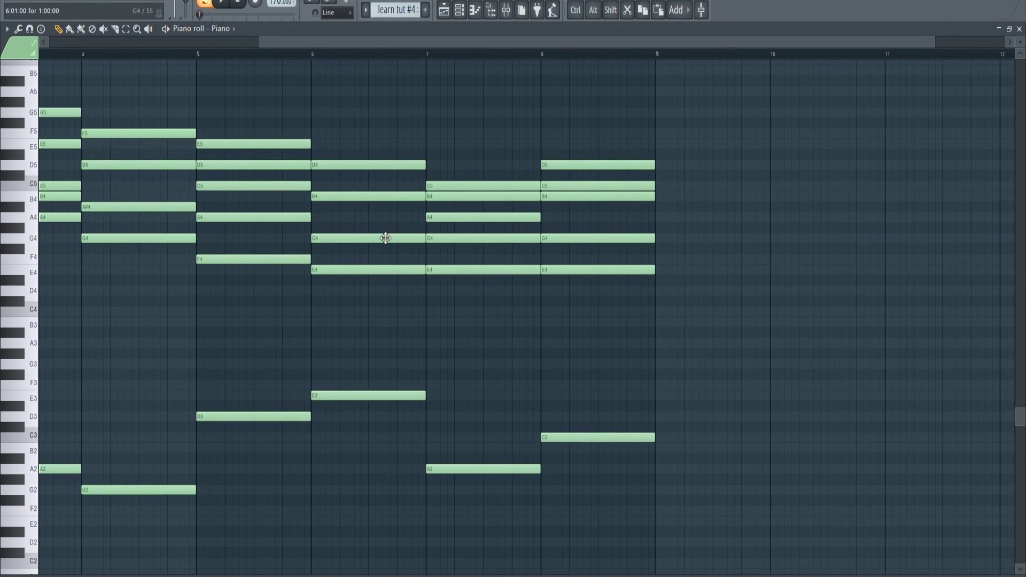
- Raise the G4 note in bar 6 to G#4 and audition its resolution into bar 7
drag(385, 238, 385, 228)
alt+right_click(372, 184)
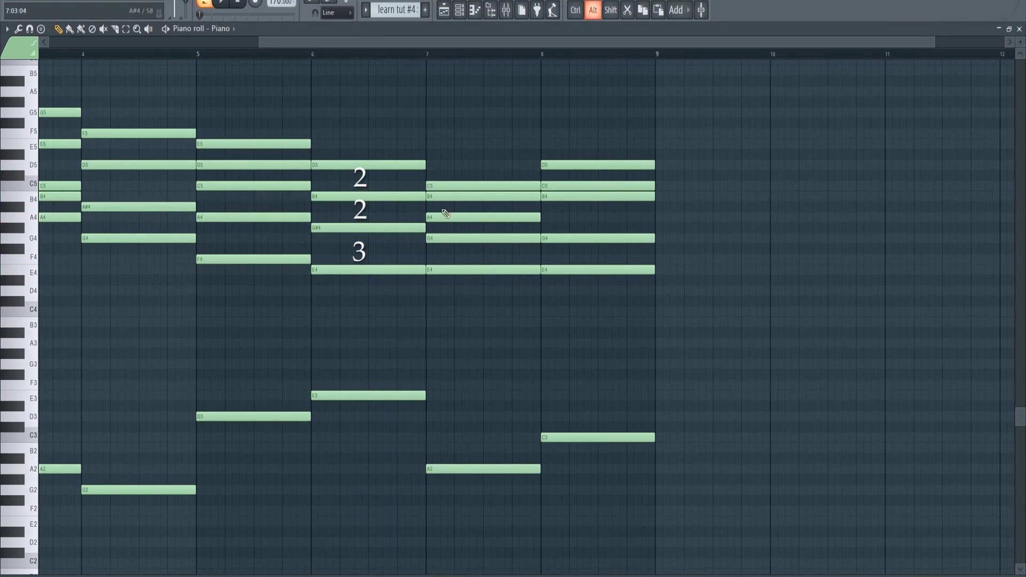
alt+right_click(470, 202)
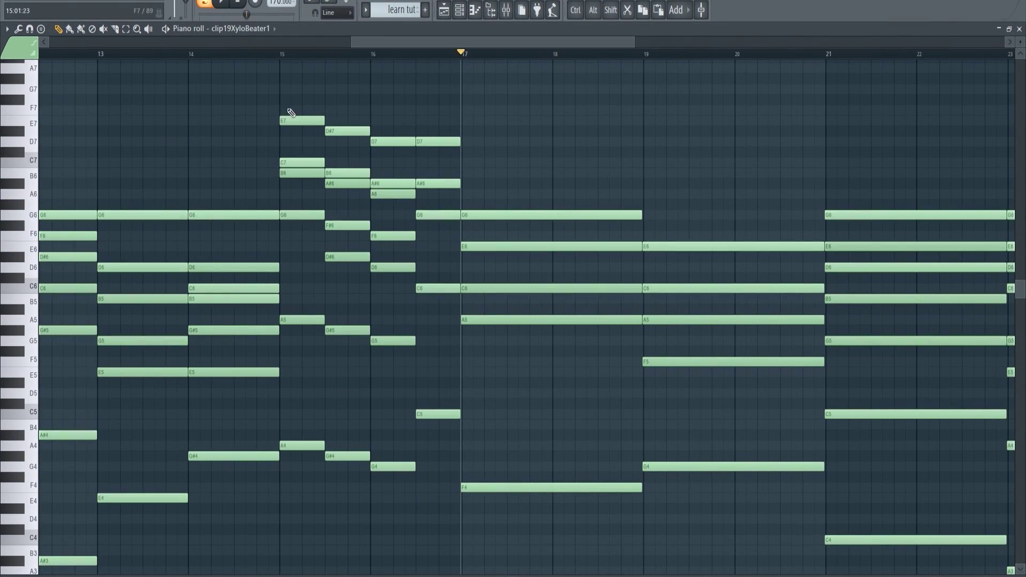
- In the clip19XyloBeater1 piano roll, select the descending chords in bars 15 and 16 and audition them in order
drag(288, 110, 417, 486)
click(442, 353)
alt+right_click(302, 272)
alt+right_click(335, 246)
alt+right_click(396, 218)
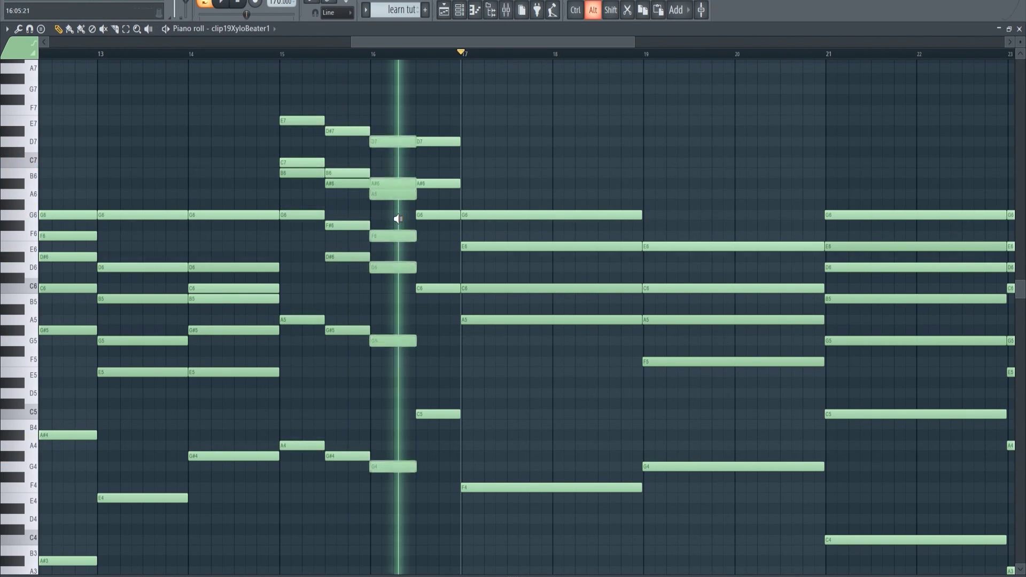
alt+right_click(396, 219)
alt+right_click(440, 211)
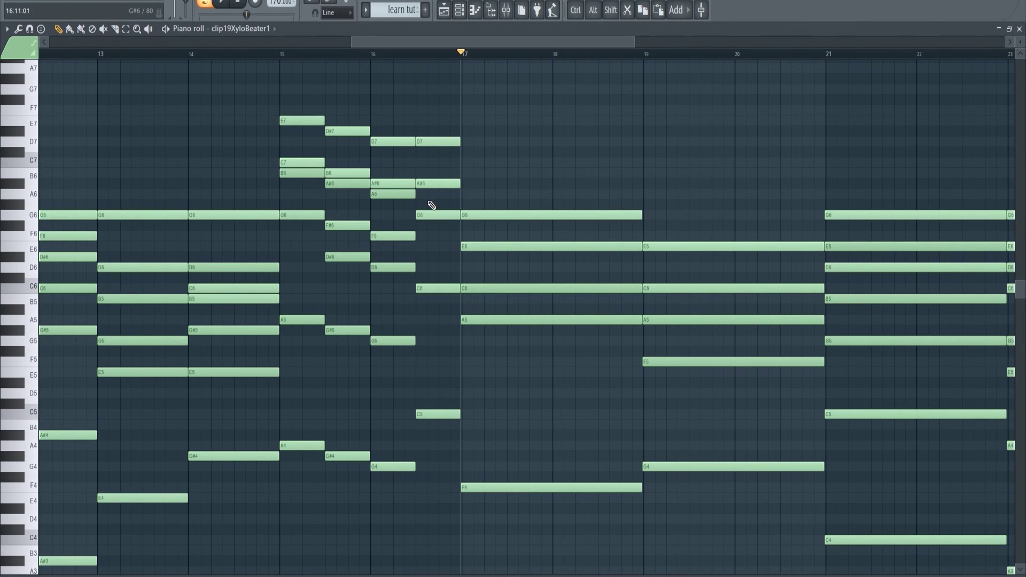
- Select the descending chords in bars 15 and 16, their lower inner notes and the first chord separately to examine them
ctrl+drag(298, 79, 430, 500)
click(430, 481)
ctrl+drag(292, 305, 391, 364)
click(393, 360)
scroll(358, 309, up, 1)
mouse_move(303, 138)
ctrl+mouse_down()
mouse_move(260, 376)
mouse_move(297, 500)
mouse_move(323, 492)
mouse_move(373, 508)
mouse_move(352, 466)
mouse_move(343, 493)
mouse_move(310, 467)
ctrl+mouse_up()
right_click(312, 467)
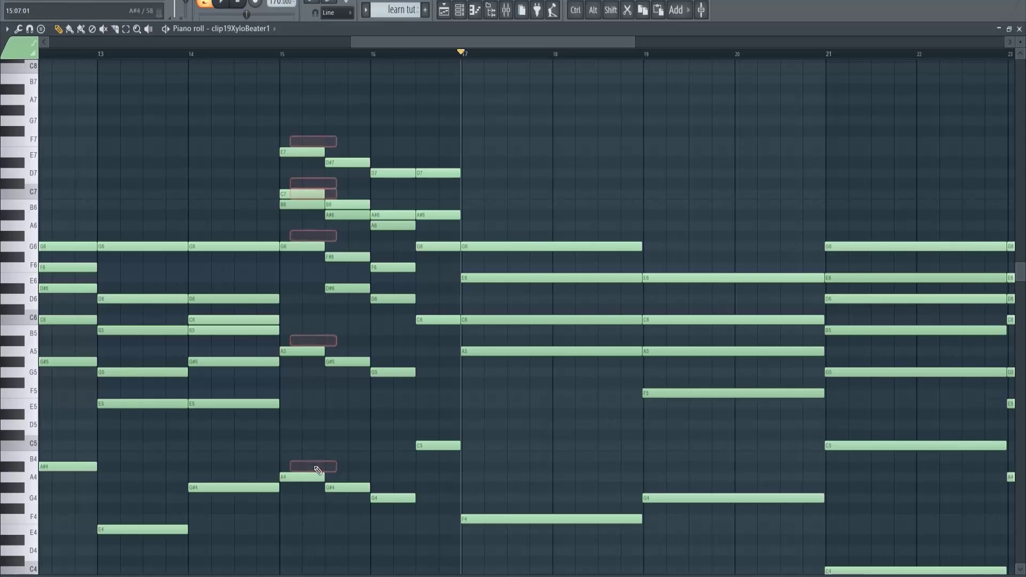
mouse_move(293, 126)
ctrl+mouse_down()
mouse_move(327, 486)
mouse_move(328, 477)
mouse_move(345, 488)
ctrl+mouse_up()
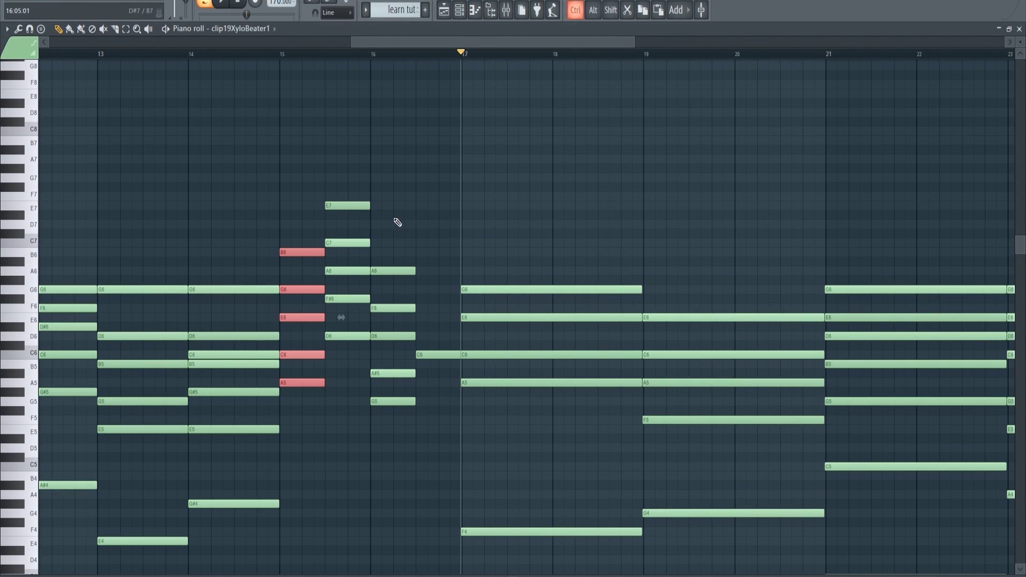
- Select and audition the first chord of bar 15 and the first chord of bar 16 to compare them
ctrl+shift+drag(396, 220, 398, 429)
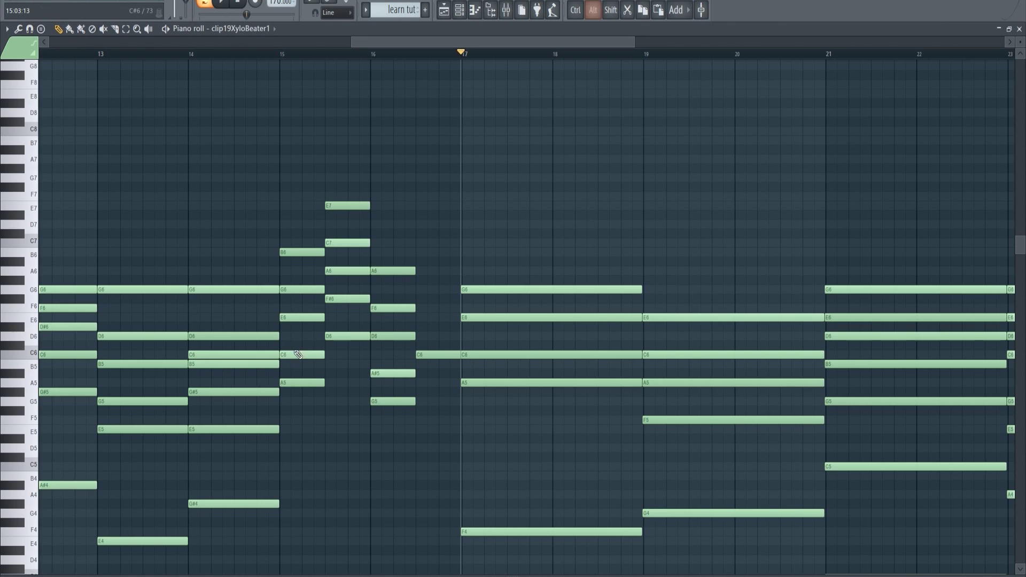
alt+right_click(296, 351)
alt+right_click(393, 303)
ctrl+drag(296, 239, 303, 381)
mouse_move(303, 382)
mouse_down()
mouse_move(367, 406)
mouse_move(304, 403)
mouse_move(297, 380)
mouse_up()
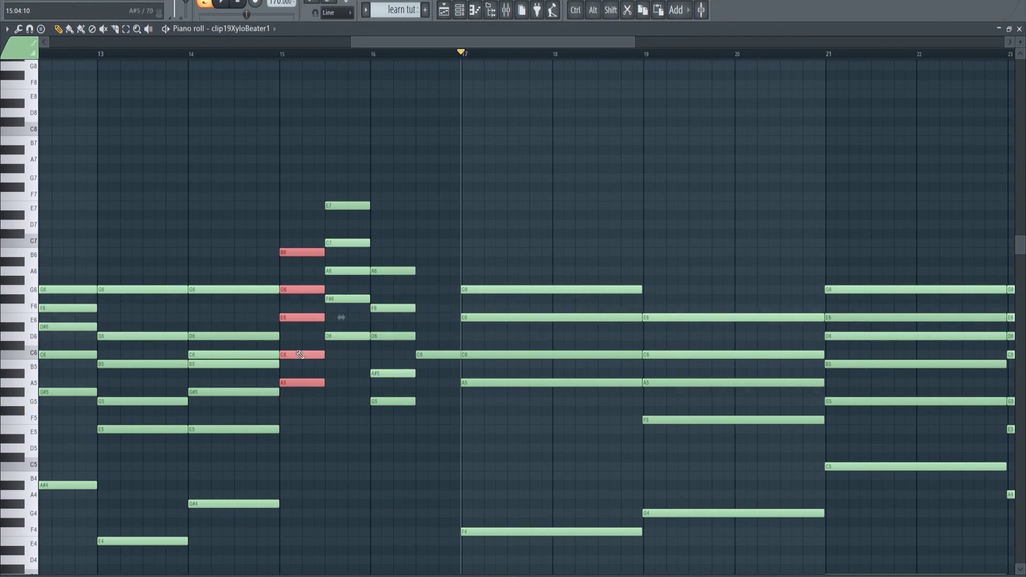
alt+right_click(293, 342)
alt+right_click(406, 305)
- Audition all three chords in sequence, including the connecting dominant chord in the second half of bar 15
click(338, 357)
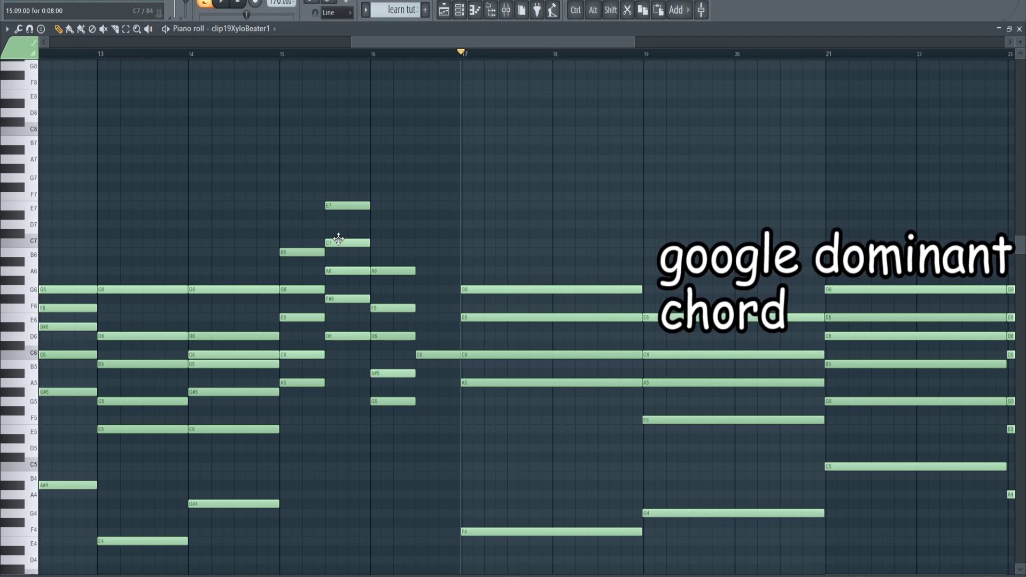
alt+right_click(312, 283)
alt+right_click(352, 266)
alt+right_click(385, 283)
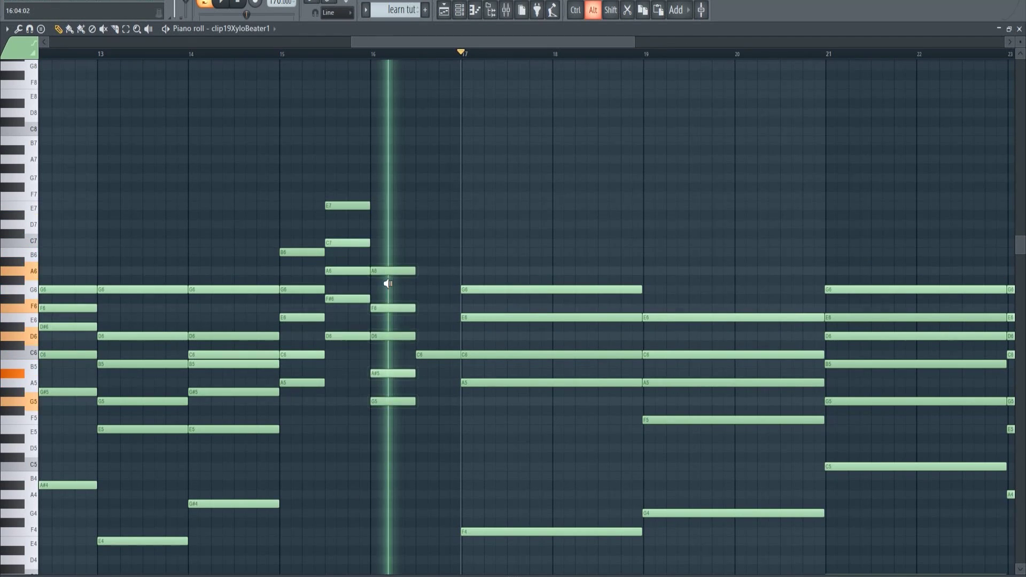
- Transpose the second chord of bar 15 down six semitones to G#5–C6–D#6–F#6–A#6 and audition it in context through bar 17
drag(345, 181, 342, 395)
key(ctrl+d)
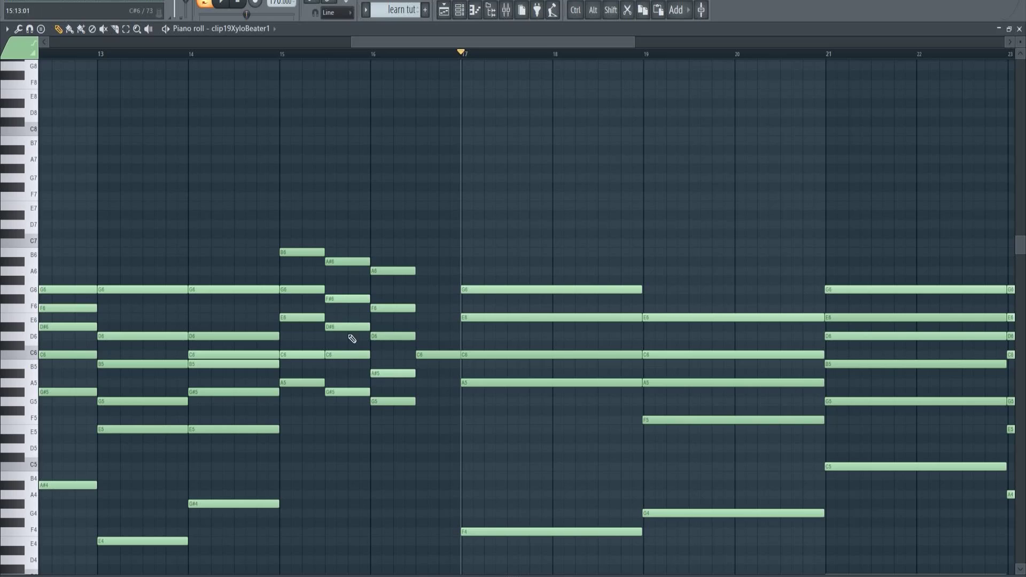
alt+right_click(300, 314)
alt+right_click(341, 302)
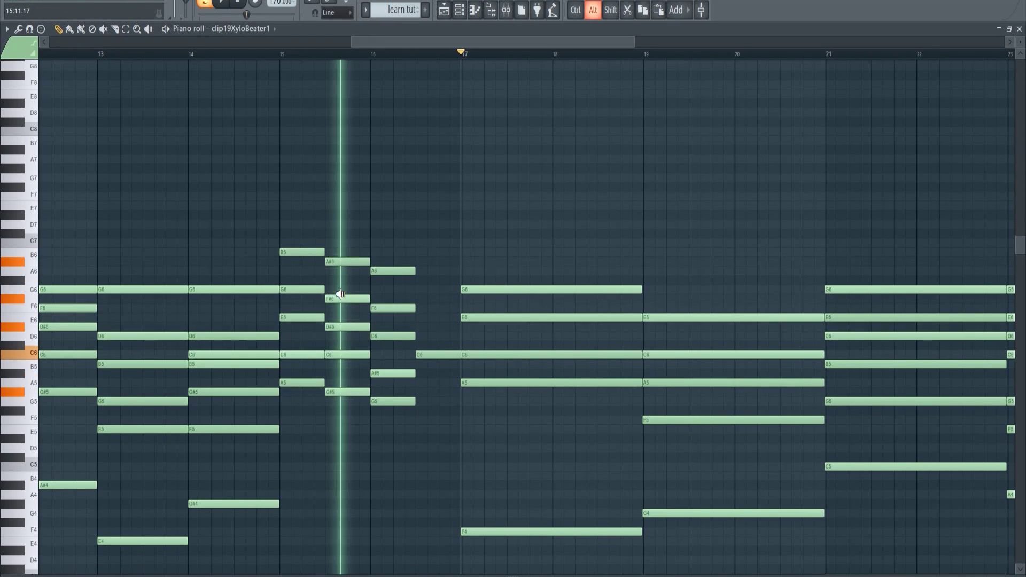
alt+right_click(391, 289)
alt+right_click(448, 277)
alt+right_click(489, 343)
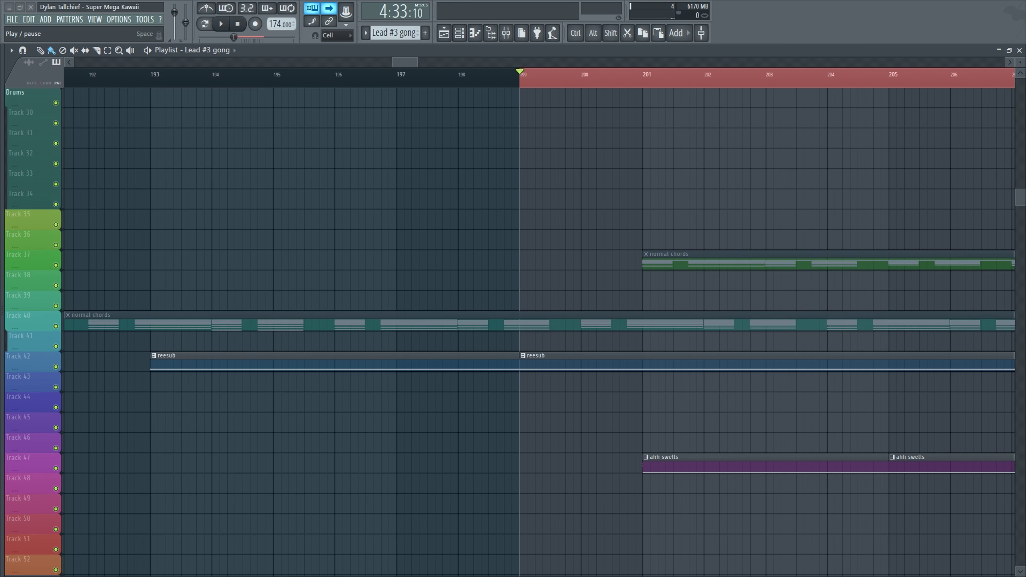
- Play the Super Mega Kawaii arrangement in the Playlist from bar 199
key(space)
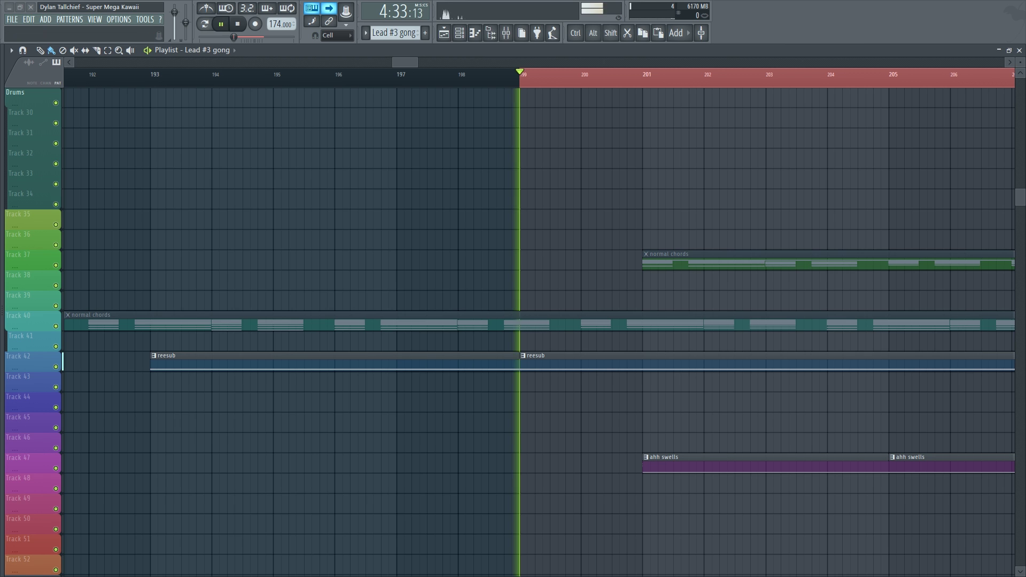